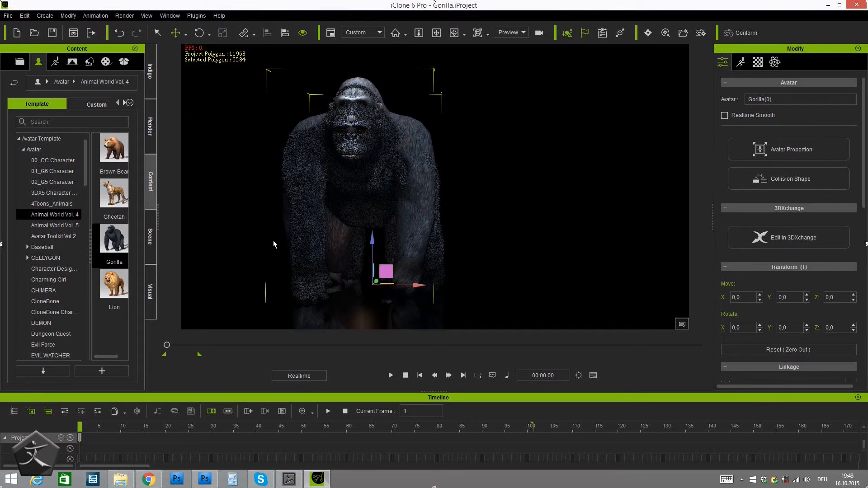
Move the selected gorilla along the X axis to about 162.7 so both gorillas stand side by side.
drag(410, 287, 583, 281)
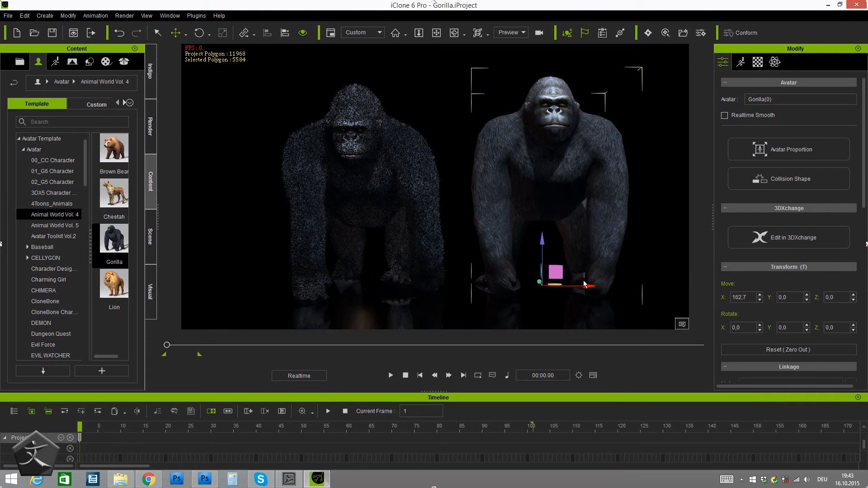
right_drag(352, 236, 394, 232)
right_drag(475, 223, 391, 180)
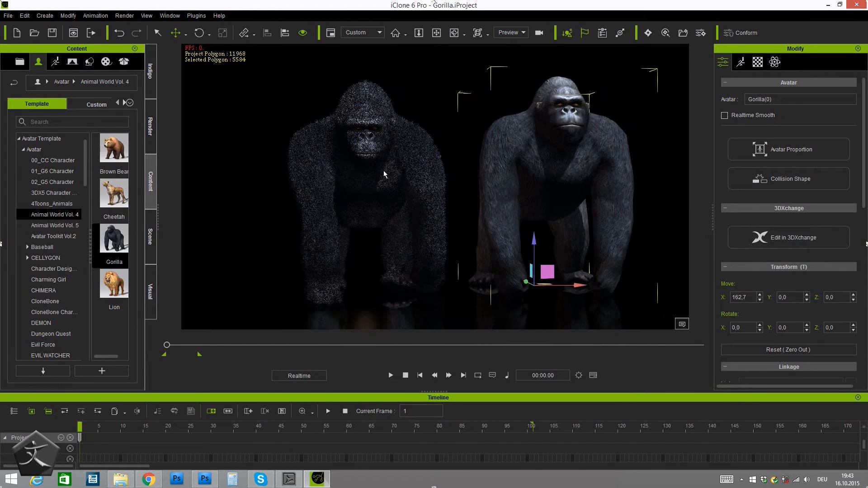
right_drag(339, 226, 400, 229)
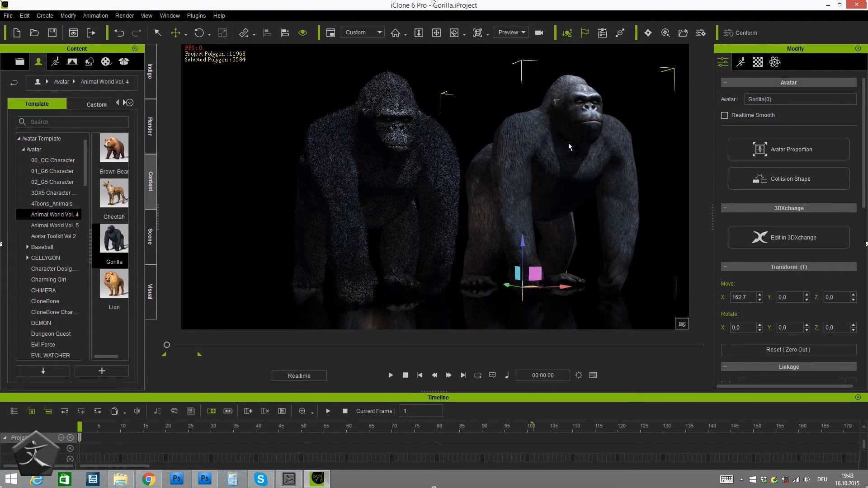
right_drag(596, 218, 486, 272)
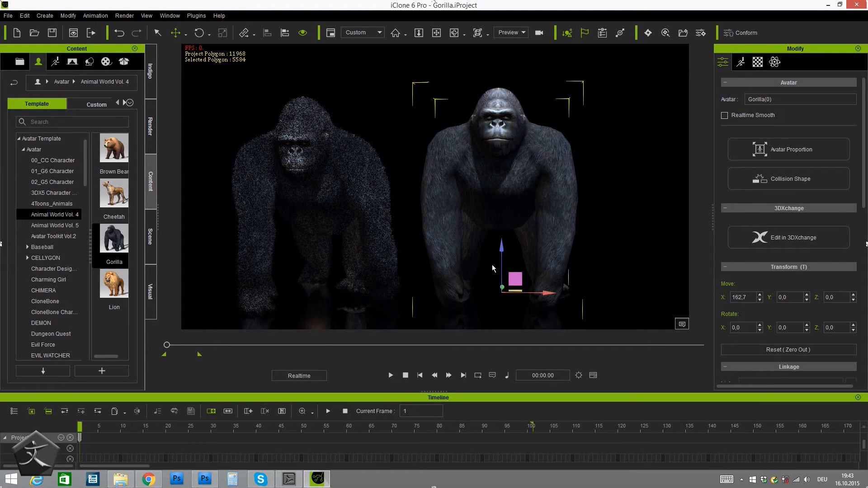
right_drag(492, 266, 474, 223)
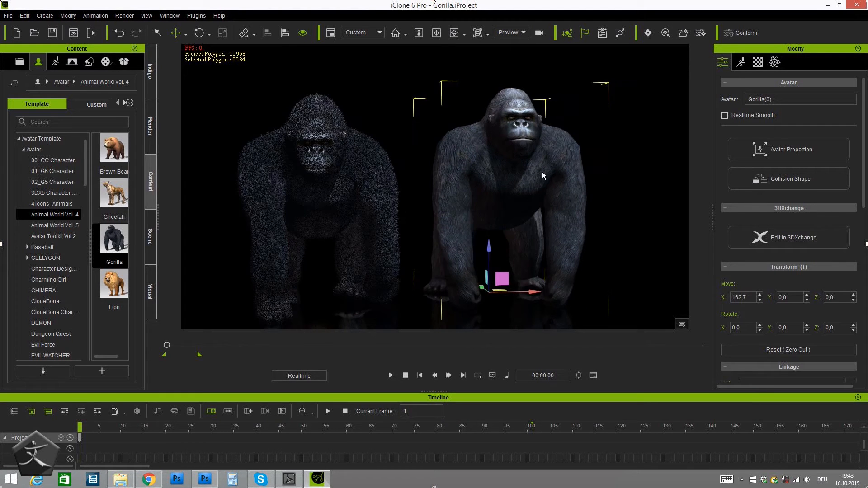
right_drag(609, 222, 576, 224)
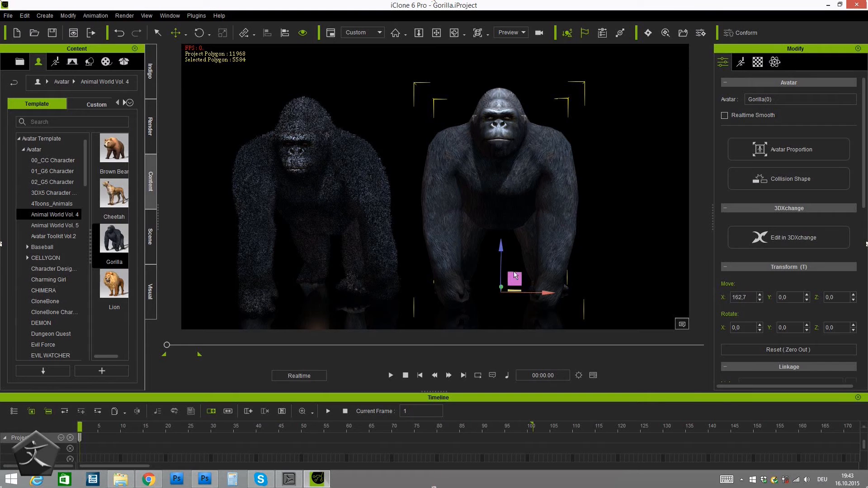
Switch to Chrome to view the Furify: Fur Shaders product page on Daz 3D, and return to iClone.
click(148, 478)
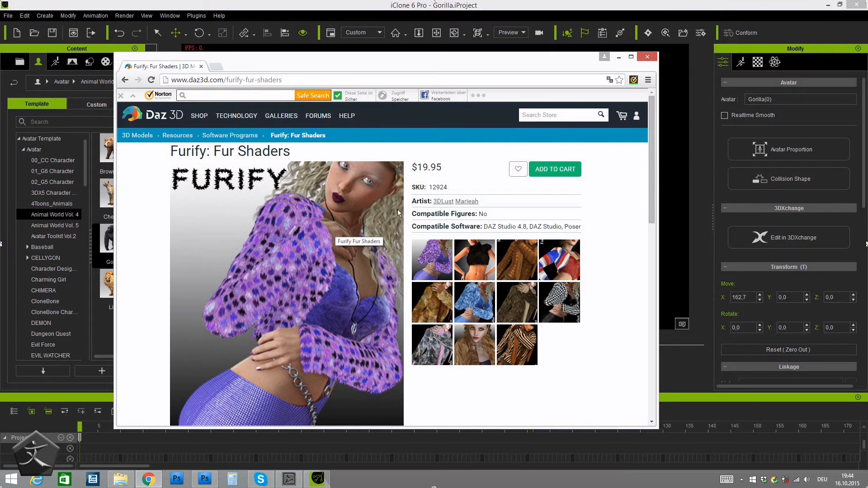
click(620, 57)
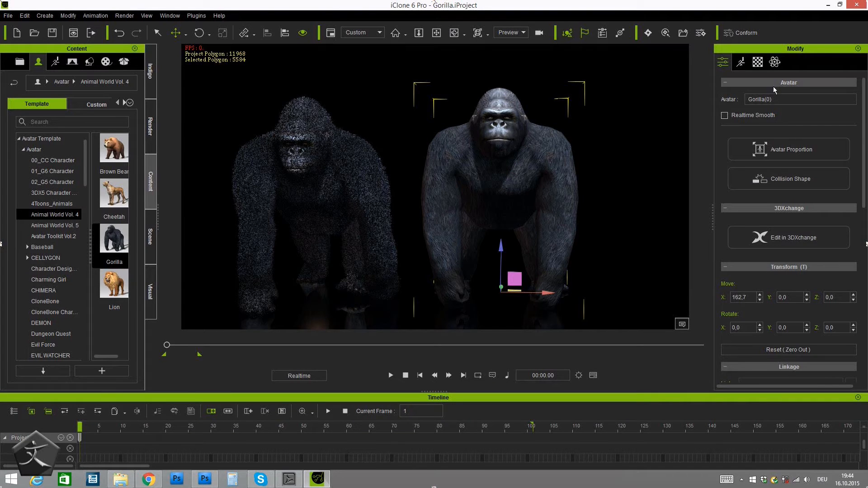
Start loading a displacement texture for the Gorilla_Default material and browse the FurShader texture folder.
click(758, 64)
drag(864, 222, 867, 90)
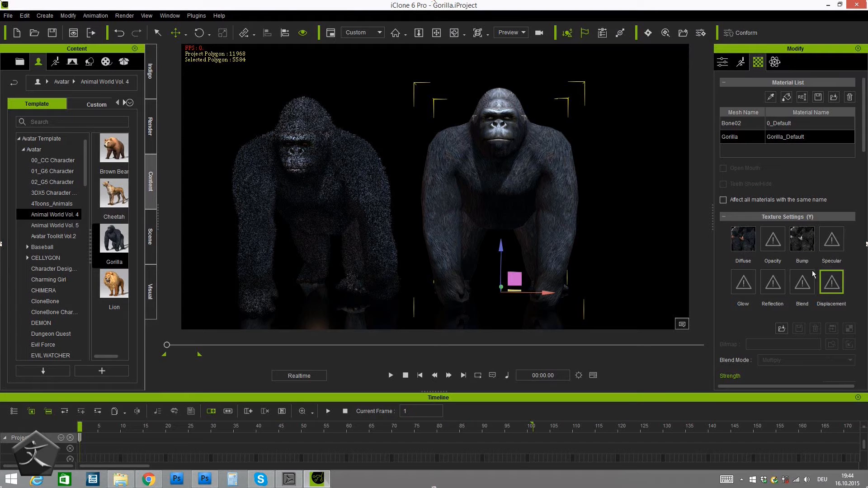
double_click(832, 286)
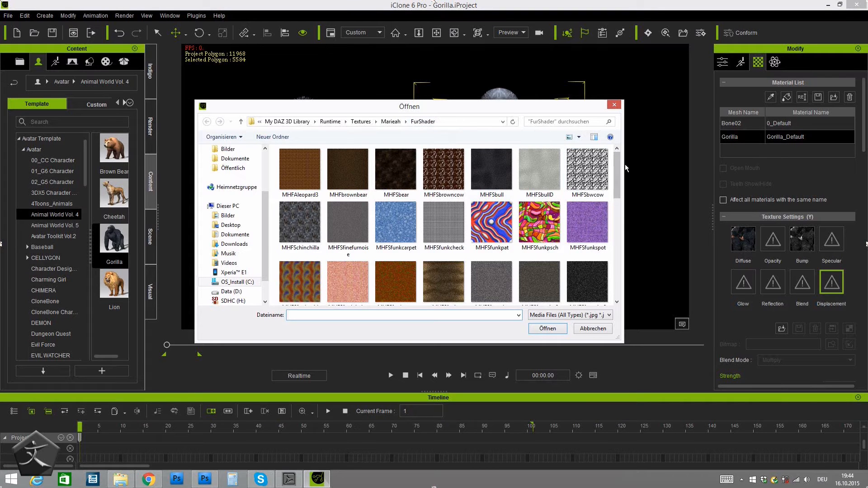
mouse_move(617, 174)
mouse_down()
mouse_move(615, 280)
mouse_move(615, 184)
mouse_up()
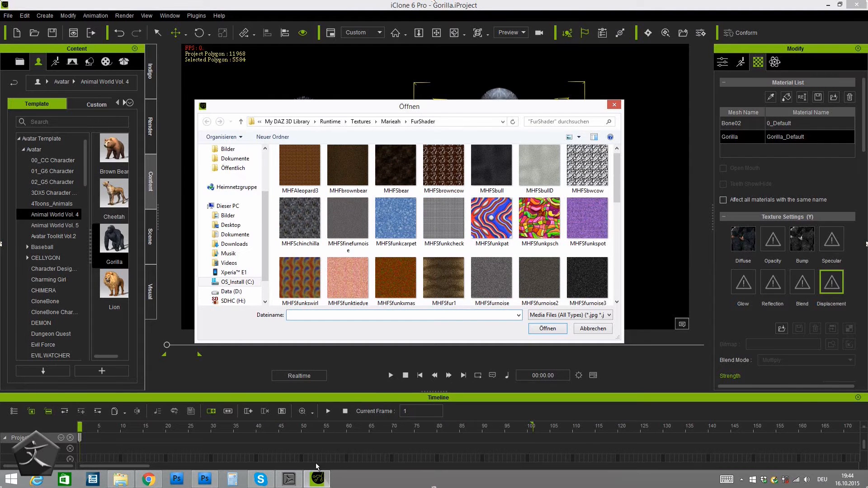
Switch to DAZ Install Manager, review the installed files of Furify: Fur Shaders DS, and return to the texture selection.
click(290, 482)
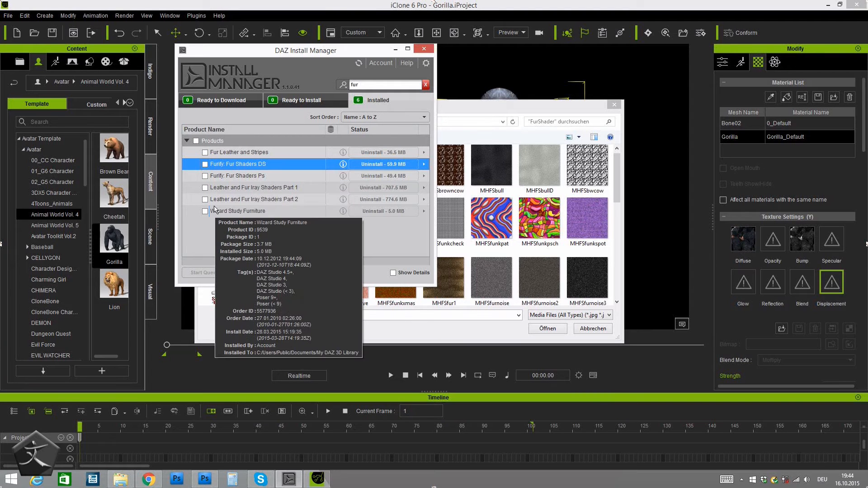
right_click(243, 166)
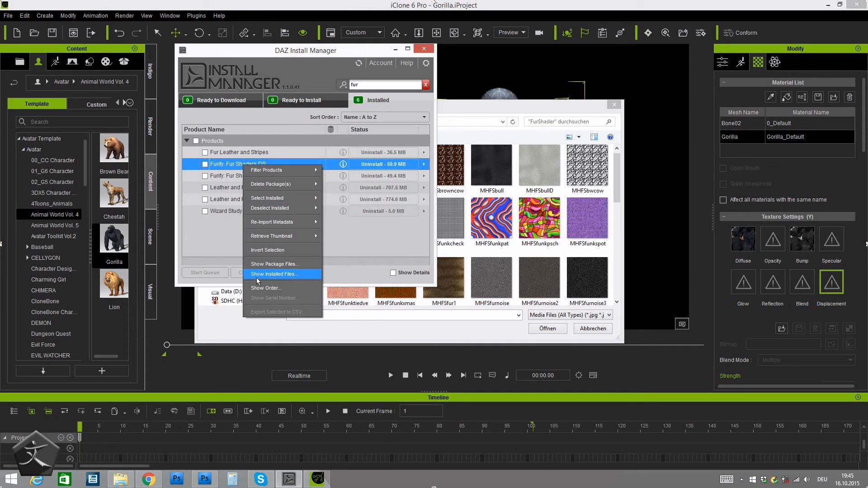
click(277, 274)
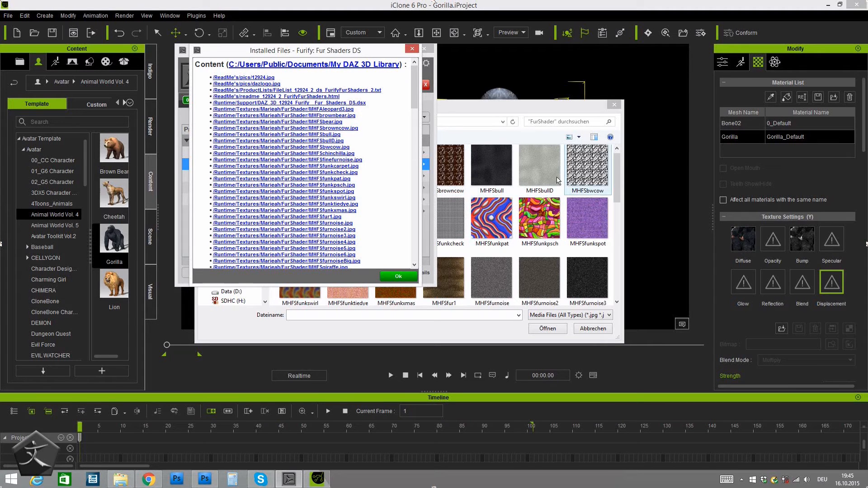
click(398, 278)
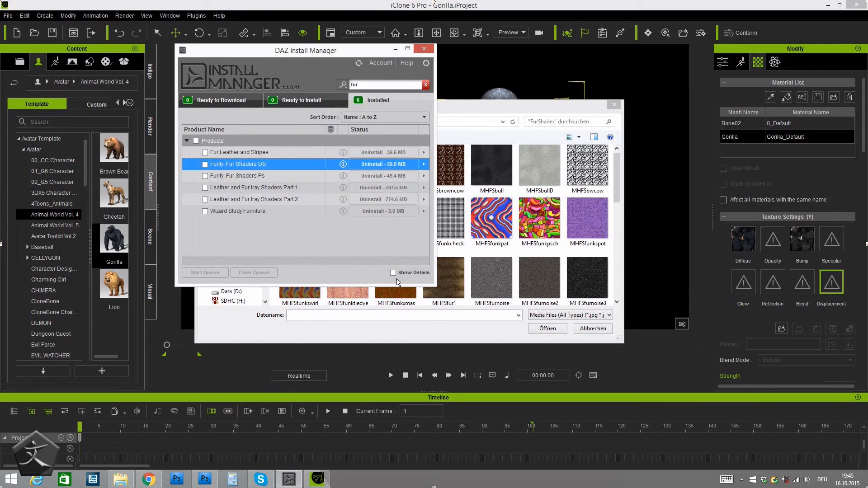
click(396, 49)
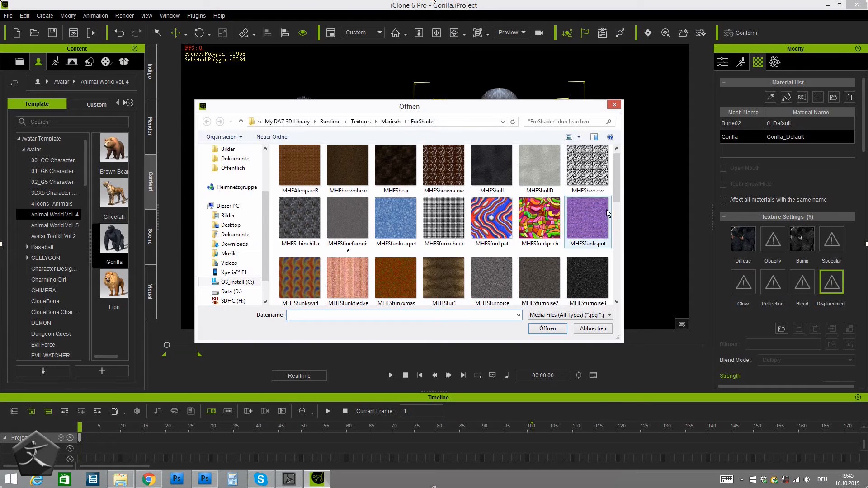
Import MHFSfurnoise as a grayscale height map for the displacement channel, auto-assigning it to the bump map channel.
mouse_move(616, 176)
mouse_down()
mouse_move(626, 273)
mouse_move(616, 184)
mouse_move(616, 192)
mouse_up()
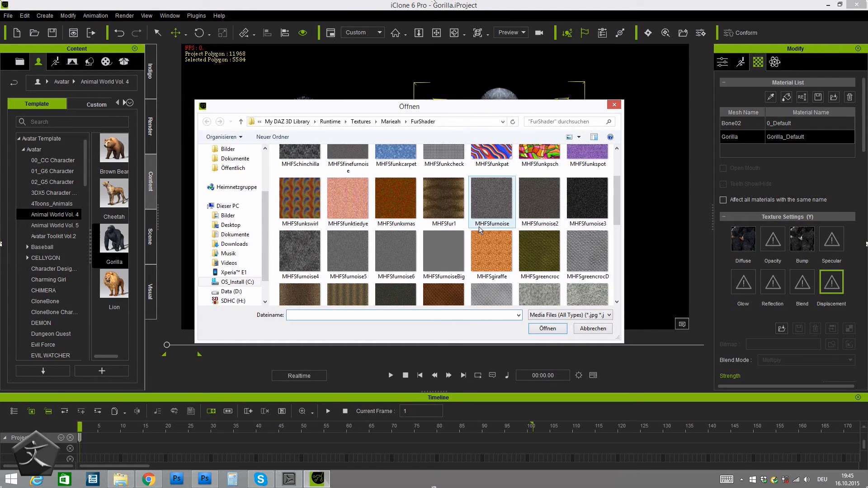
click(492, 200)
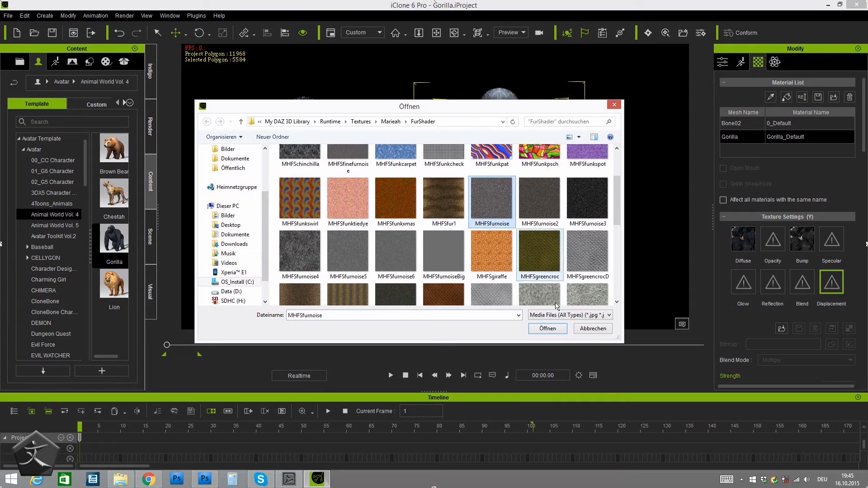
click(550, 329)
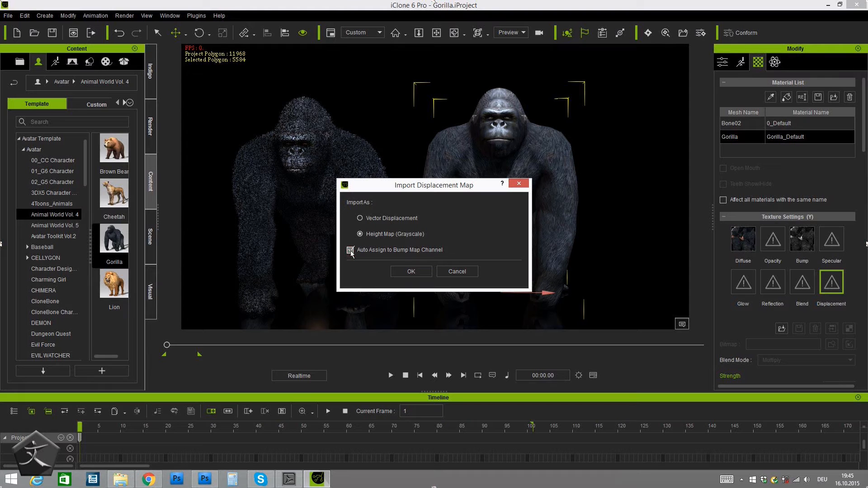
click(411, 271)
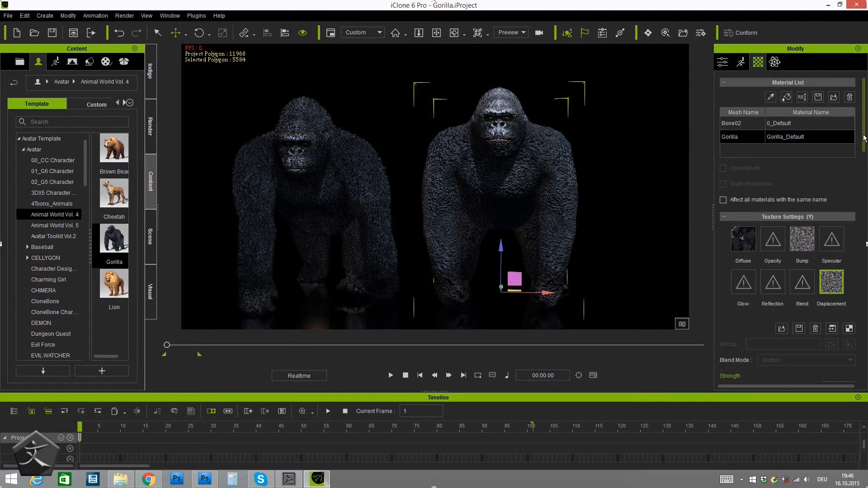
Set the displacement texture strength of the Gorilla_Default material to 300.
drag(864, 138, 865, 144)
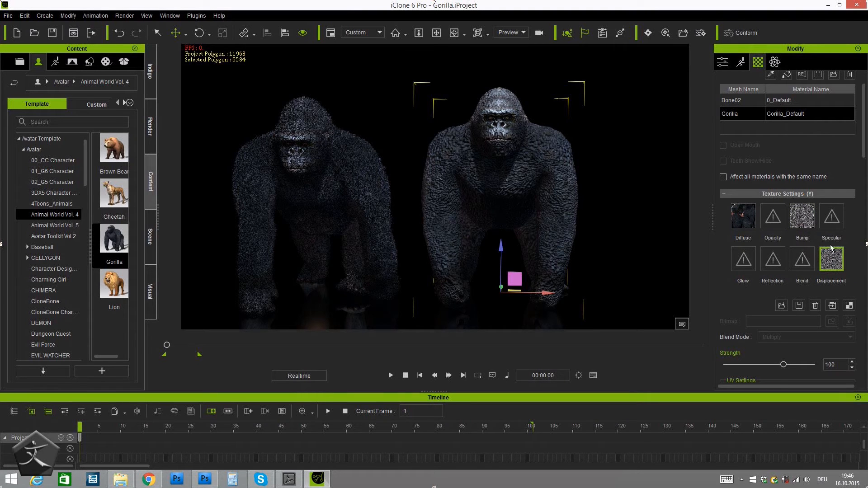
alt+drag(423, 219, 430, 235)
alt+right_drag(394, 237, 419, 224)
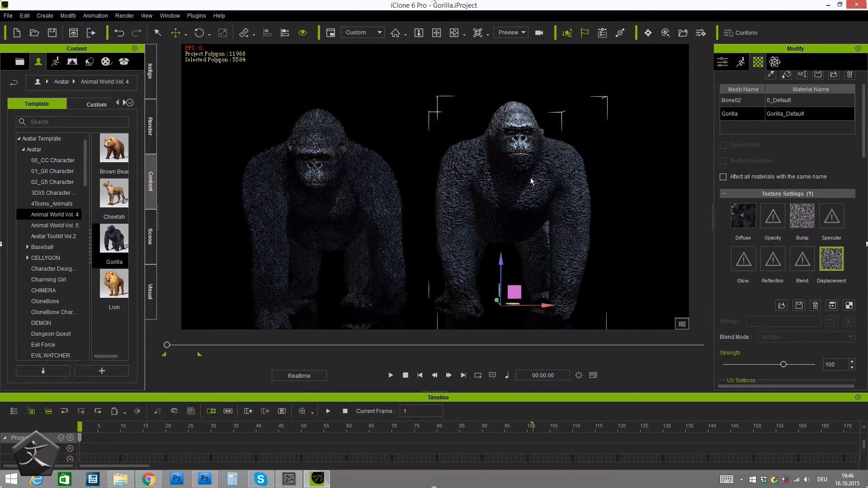
right_drag(601, 232, 571, 234)
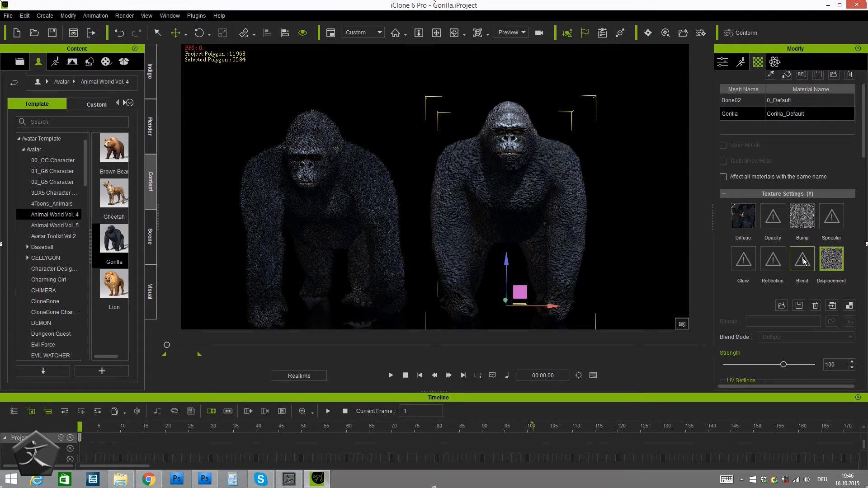
drag(864, 146, 866, 192)
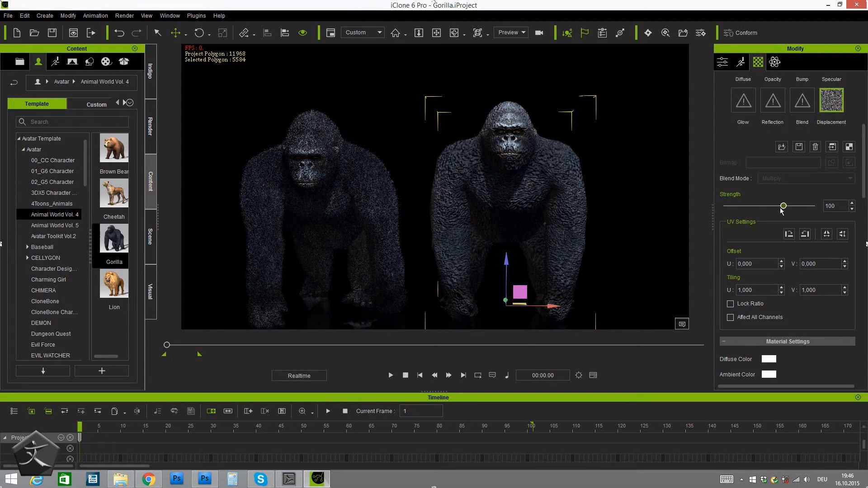
drag(785, 207, 835, 208)
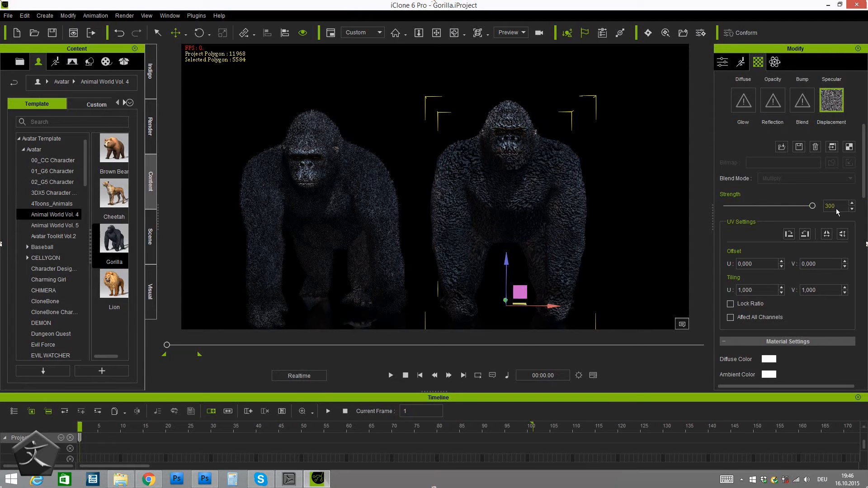
Set the gorilla material's tessellation level to 10 and its displacement multiplier to 2.
drag(865, 172, 864, 294)
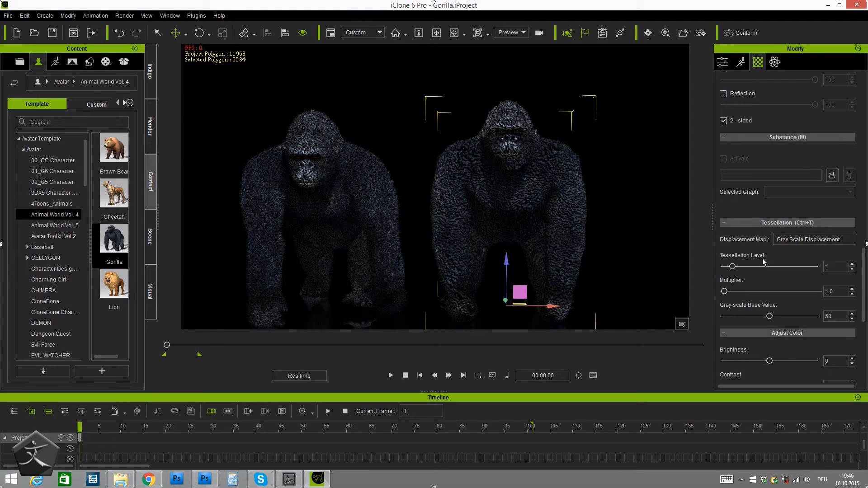
drag(734, 267, 813, 267)
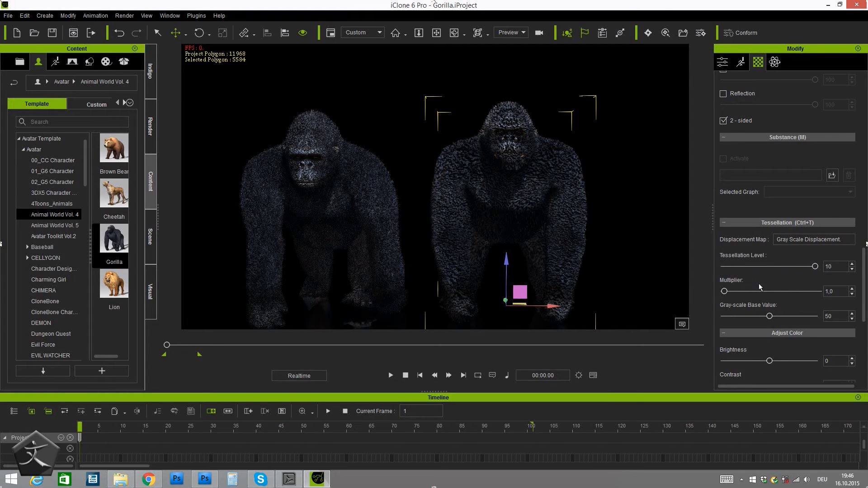
drag(836, 292, 817, 294)
text(2)
key(Return)
right_drag(598, 243, 572, 237)
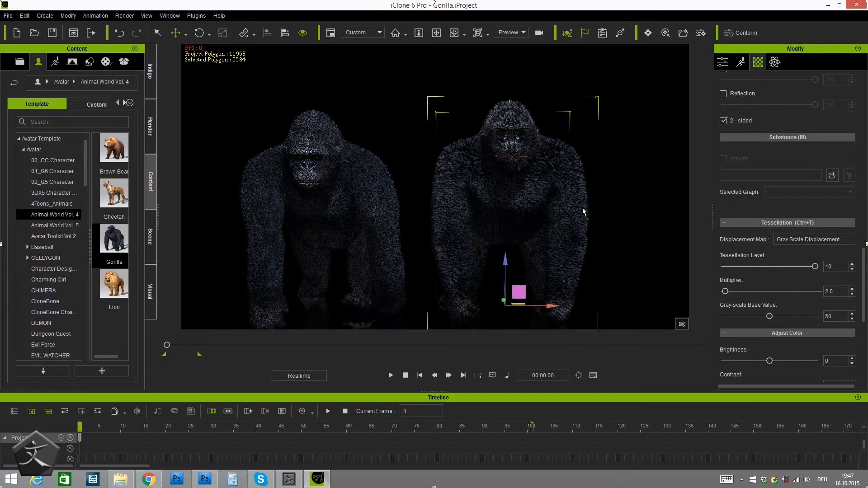
Set the displacement texture's U and V tiling to 10 each.
scroll(864, 279, up, 10)
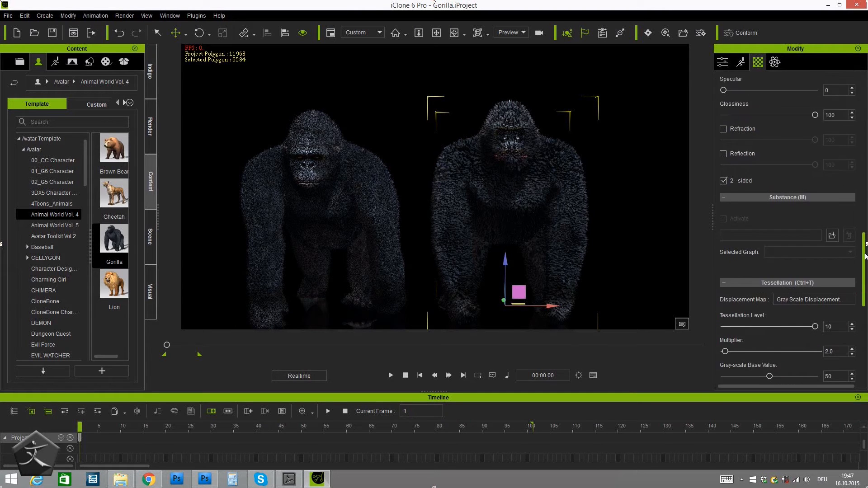
scroll(867, 244, up, 9)
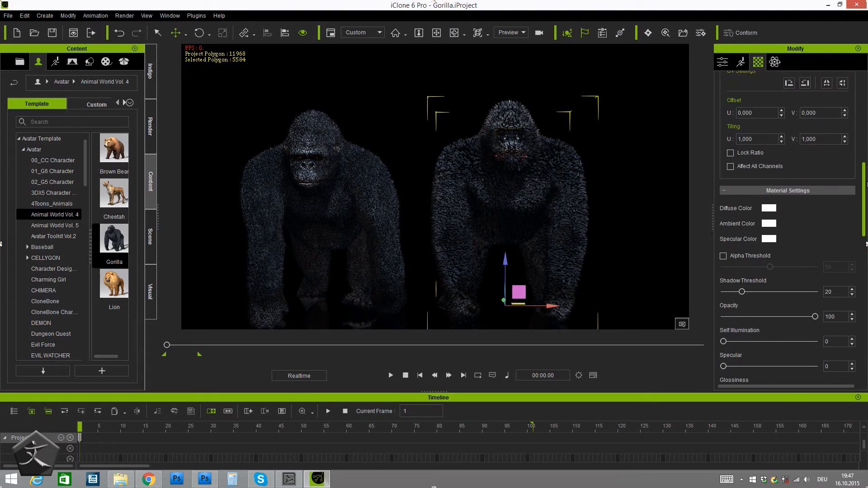
scroll(867, 149, up, 2)
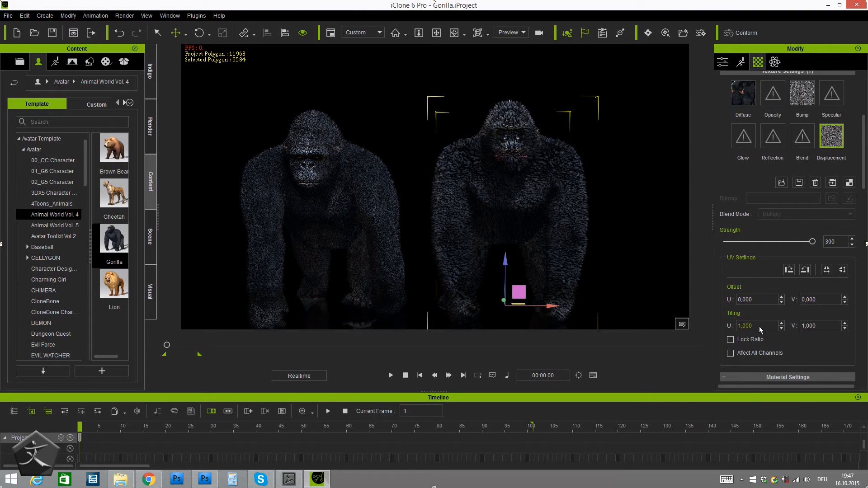
double_click(748, 325)
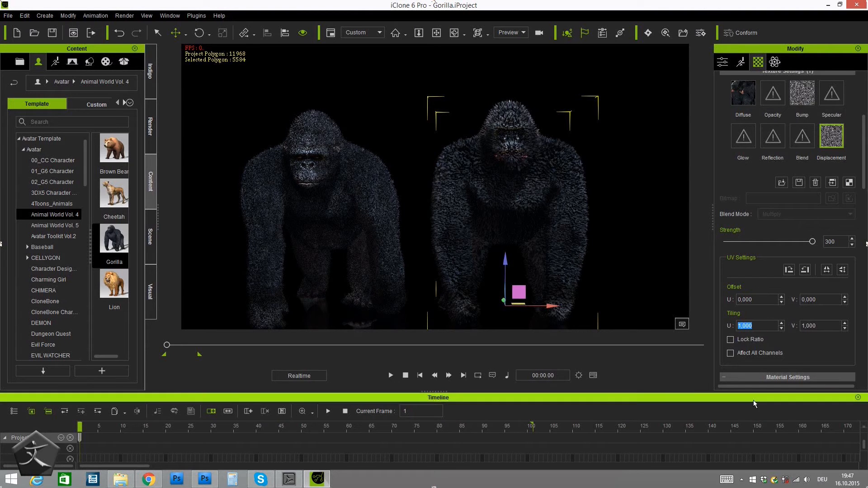
text(10)
double_click(816, 327)
text(10)
key(Return)
right_drag(589, 207, 708, 193)
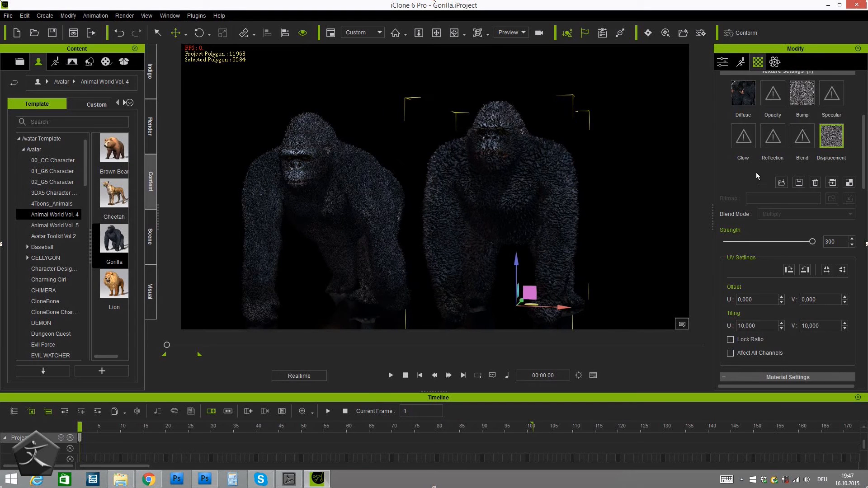
Set the bump texture's U and V tiling to 10 each.
click(803, 96)
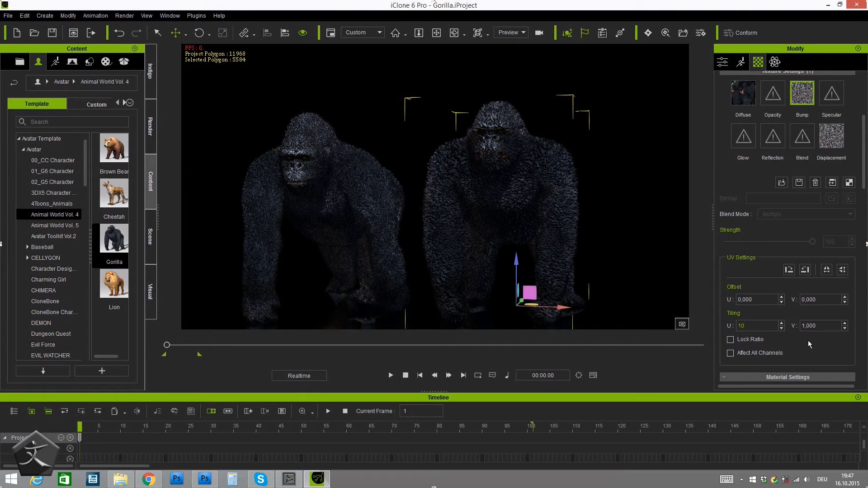
text(10)
key(Tab)
text(1)
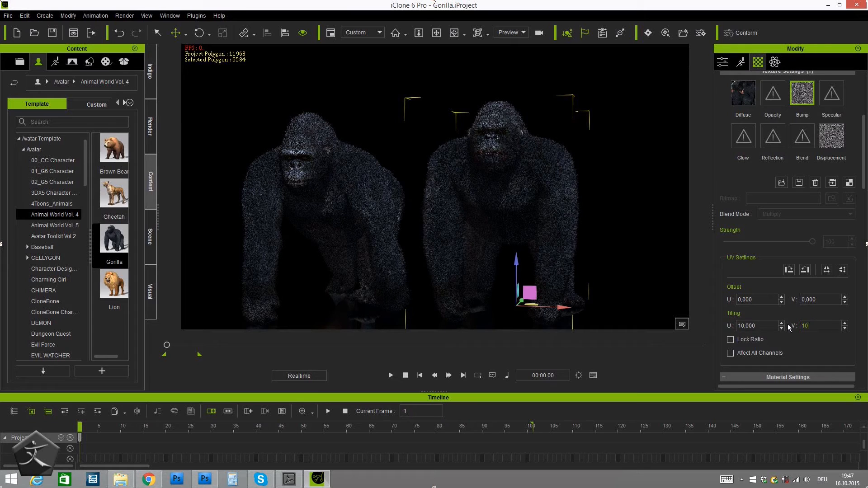
key(Return)
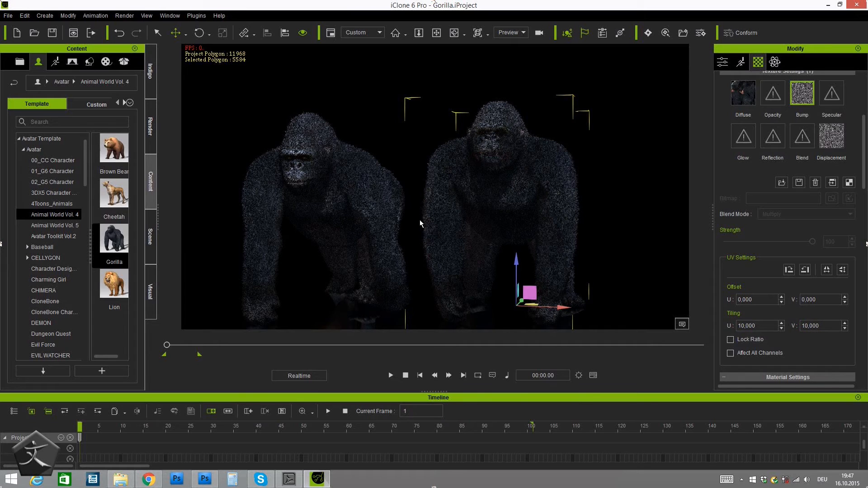
Examine the fur on the gorilla's face, shoulders and body up close and from several angles, comparing it with the other gorilla.
right_drag(425, 233, 377, 139)
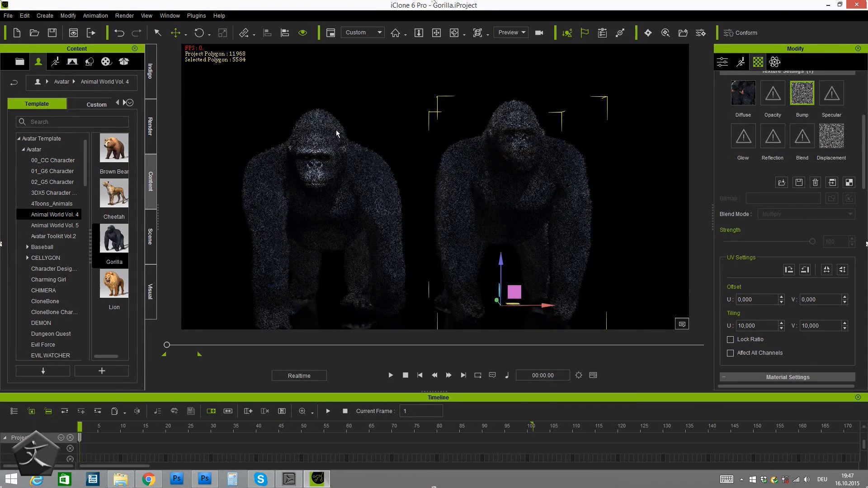
middle_drag(565, 225, 568, 218)
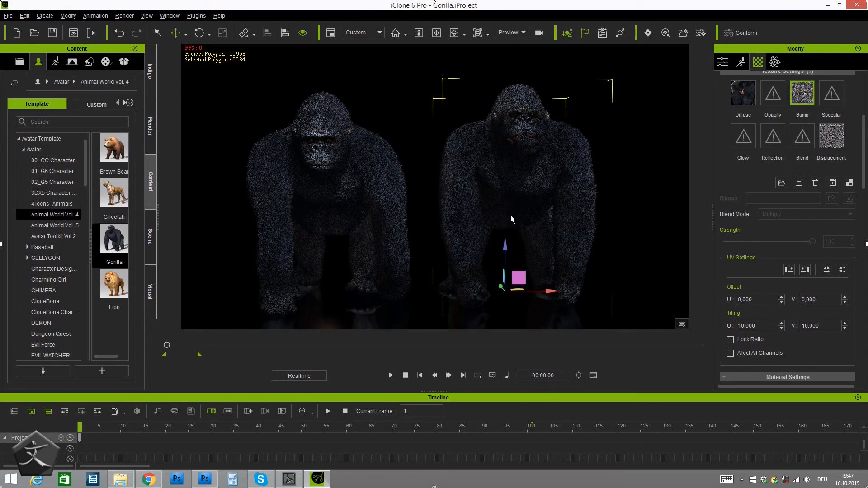
scroll(510, 210, up, 8)
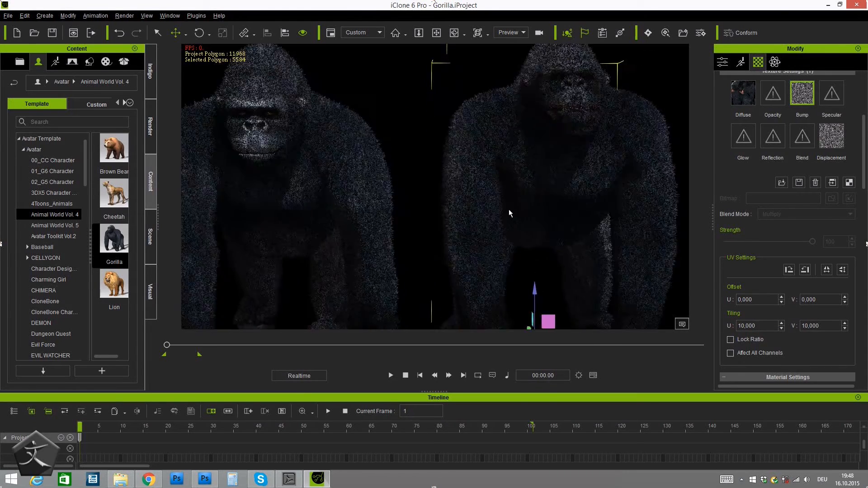
middle_drag(483, 166, 496, 191)
middle_drag(591, 203, 573, 221)
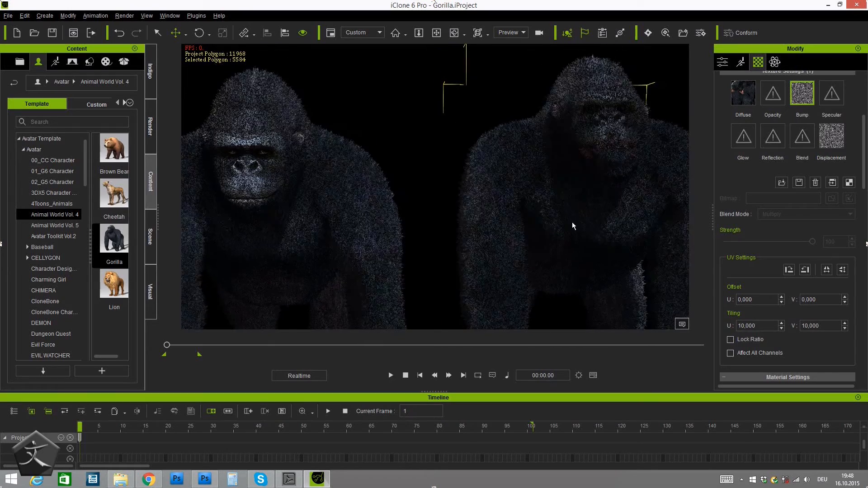
right_drag(591, 223, 573, 206)
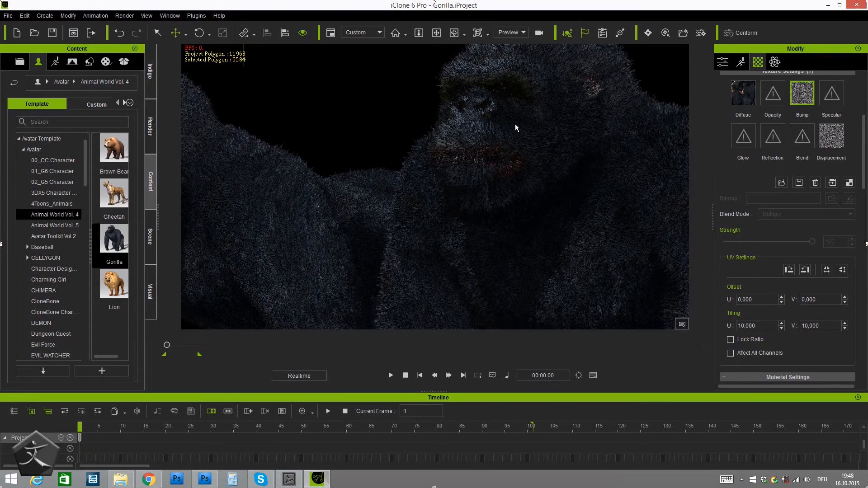
right_drag(555, 208, 507, 74)
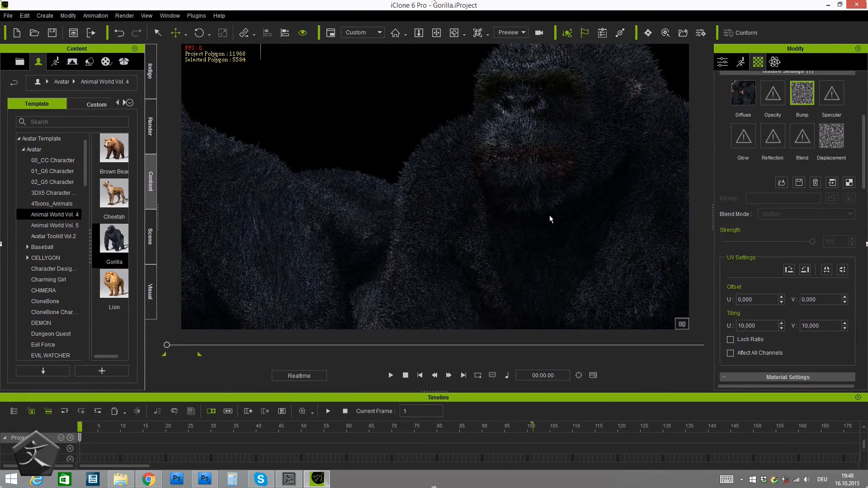
right_drag(499, 233, 375, 232)
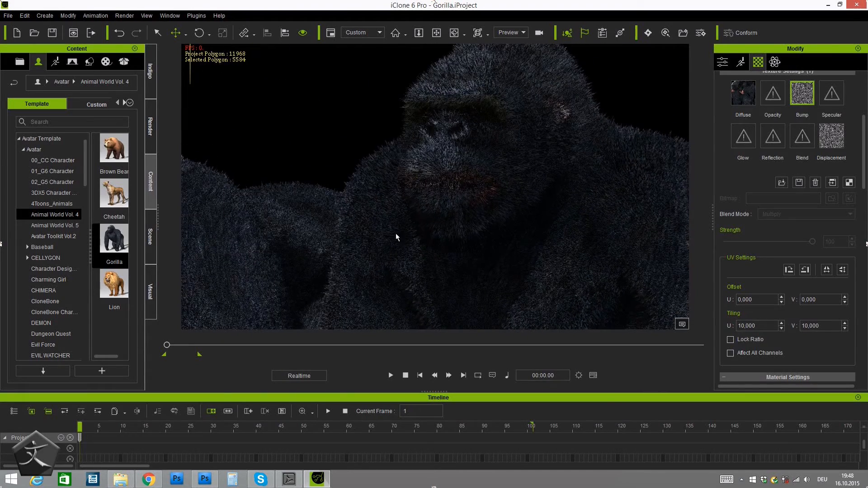
right_drag(448, 243, 503, 105)
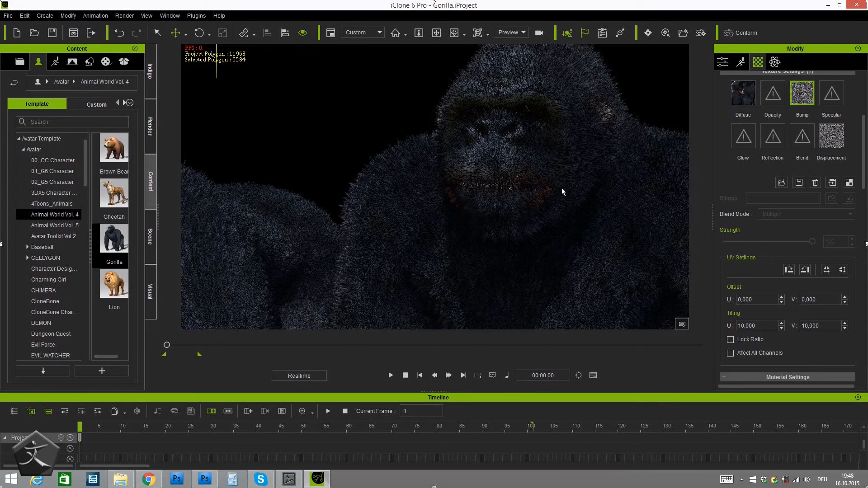
right_drag(518, 232, 574, 159)
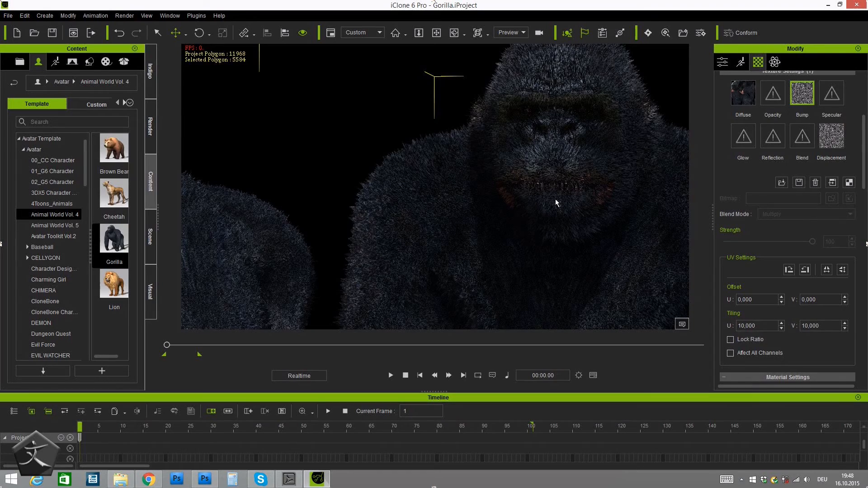
scroll(555, 199, down, 5)
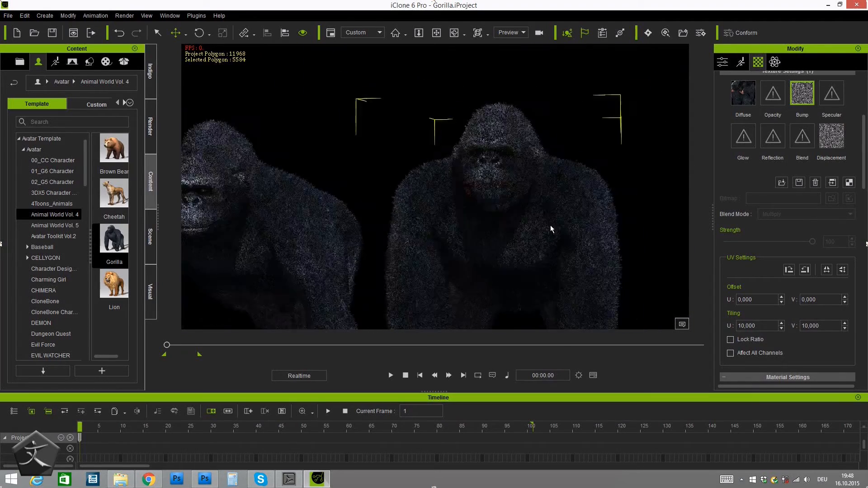
scroll(551, 229, up, 5)
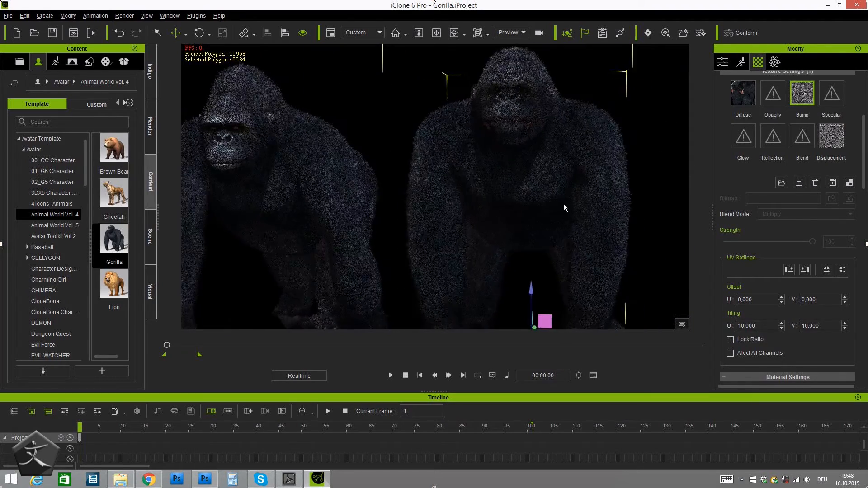
right_drag(564, 205, 566, 204)
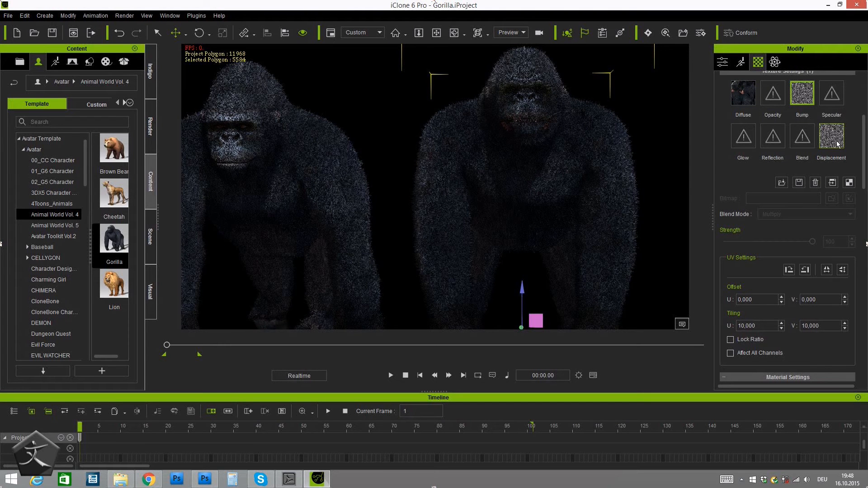
Open the gorilla material's diffuse and displacement textures in Photoshop for editing.
click(744, 94)
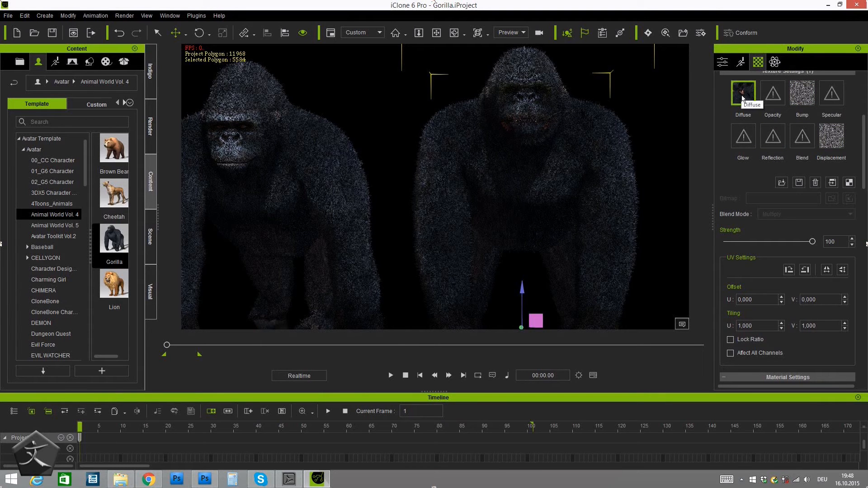
click(835, 187)
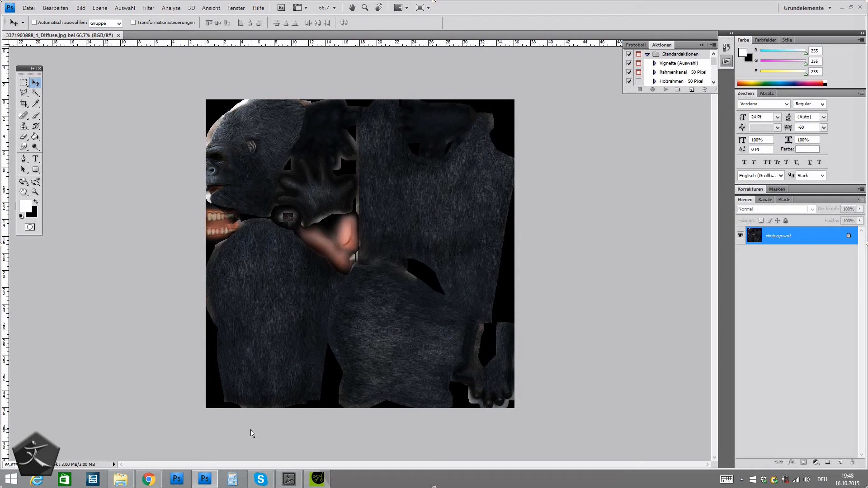
click(311, 482)
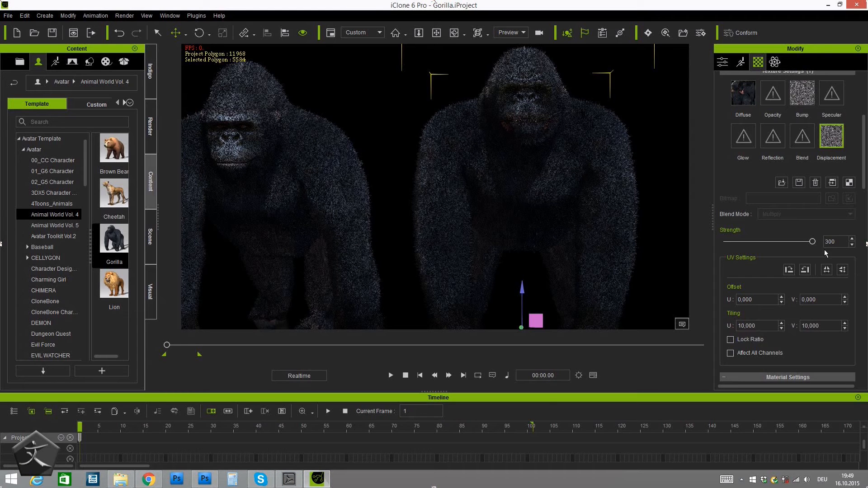
click(832, 182)
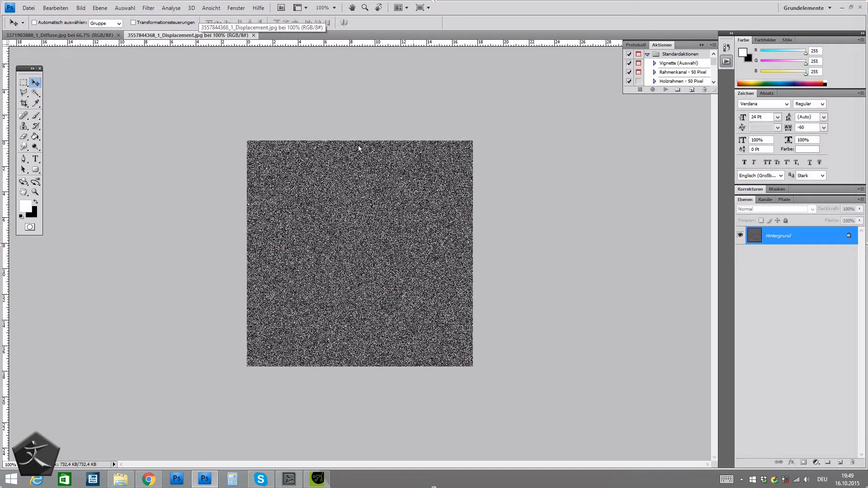
Copy the entire displacement noise image and paste it as a new layer into the diffuse texture document.
click(50, 35)
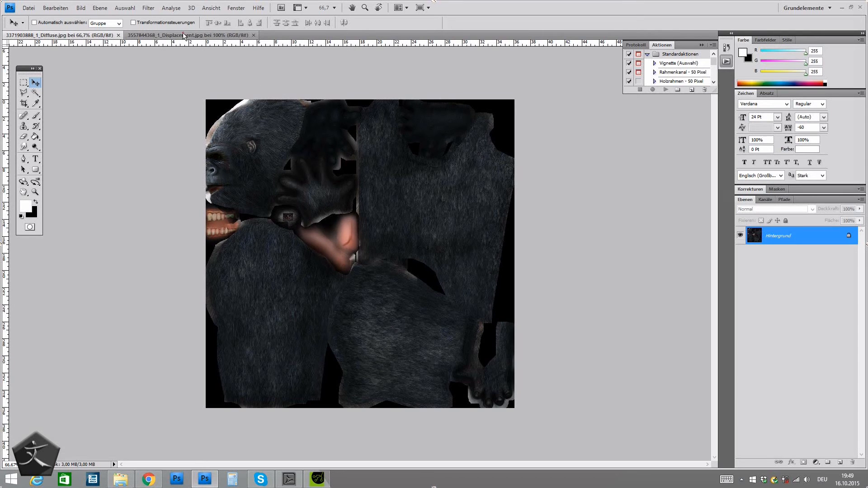
key(ctrl+Tab)
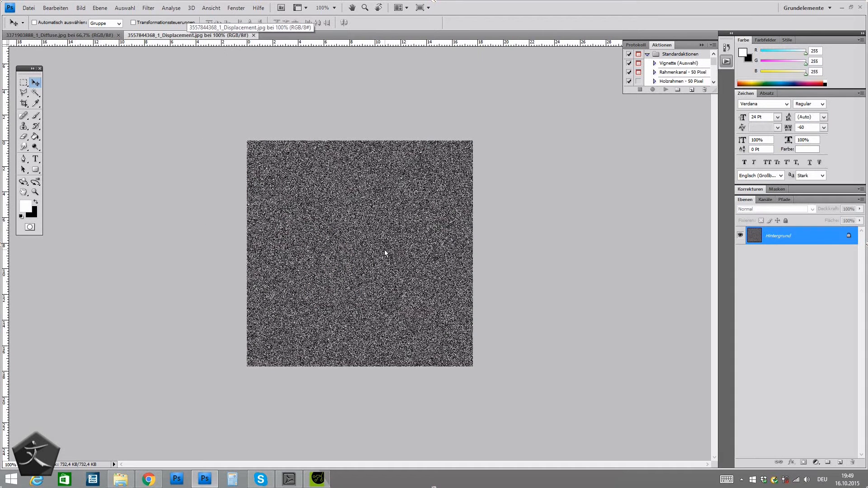
key(ctrl+a)
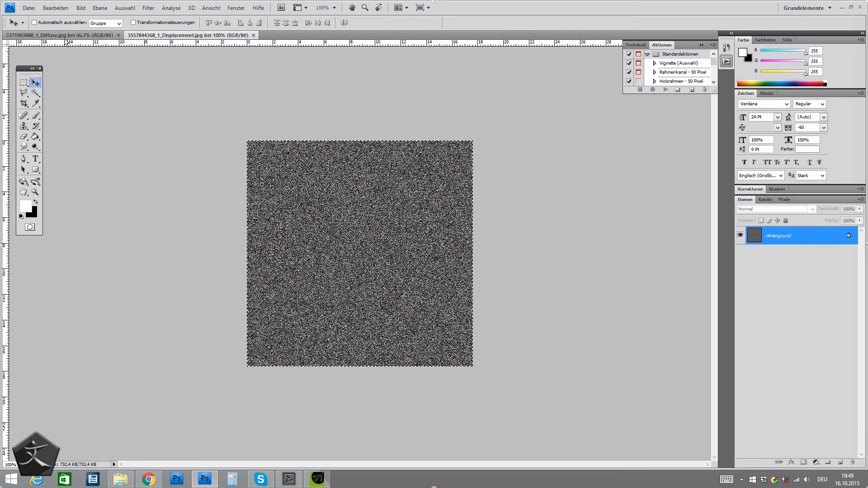
click(64, 37)
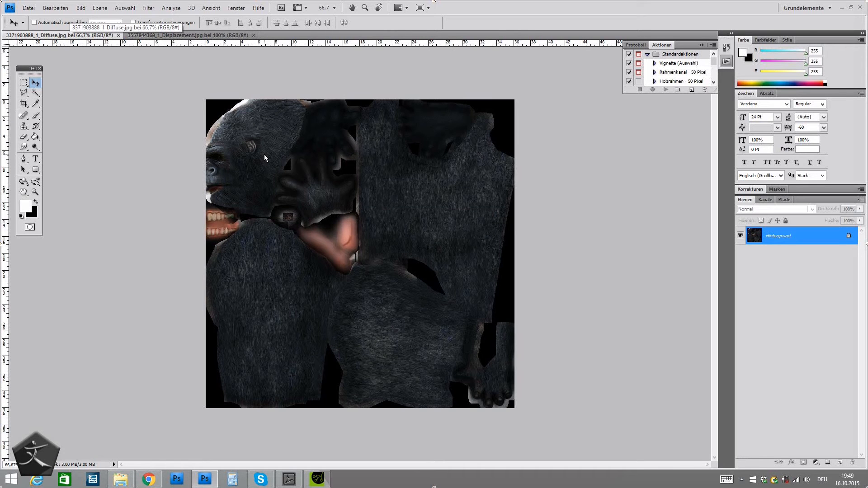
key(ctrl+v)
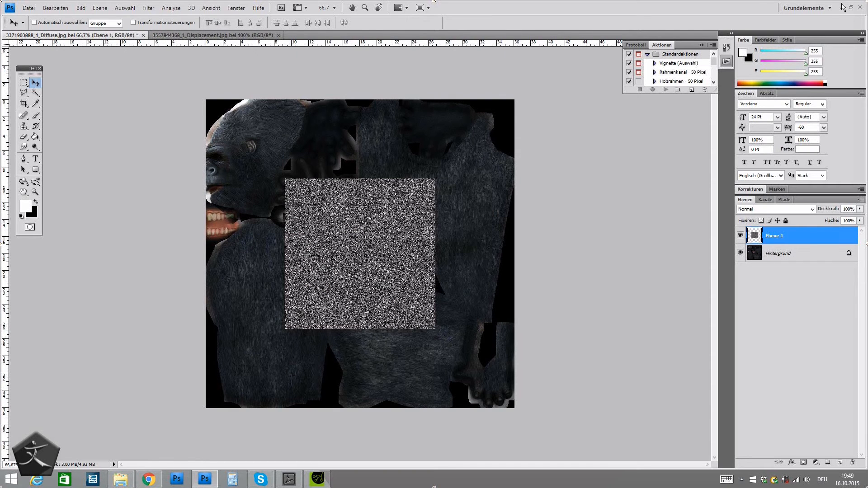
click(842, 8)
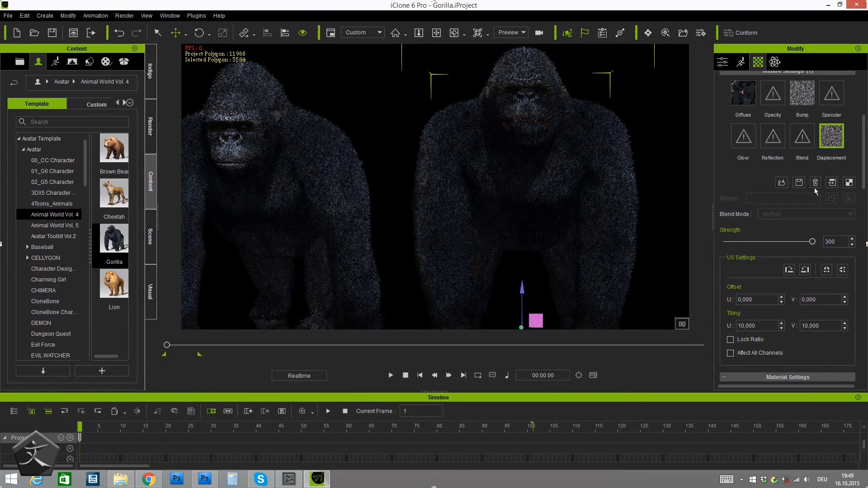
click(204, 481)
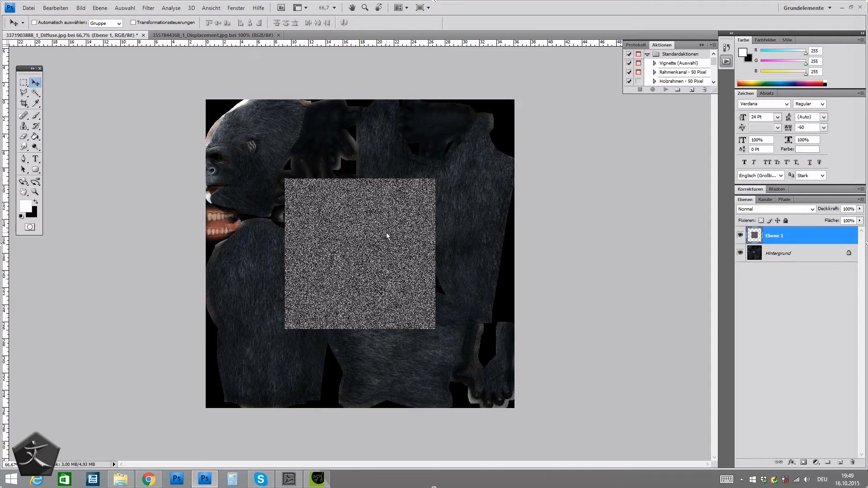
Hide the pasted noise layer to expose the gorilla's head in the diffuse texture.
click(741, 235)
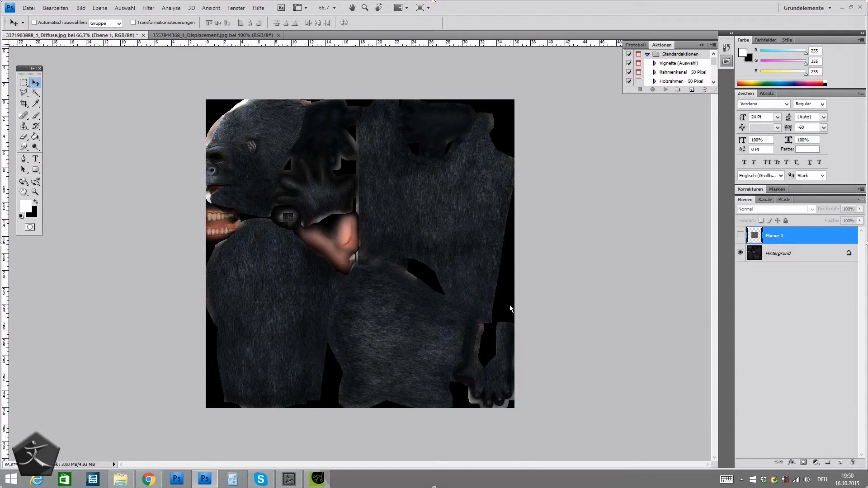
key(ctrl+plus)
key(ctrl+plus)
drag(375, 319, 522, 428)
drag(379, 259, 509, 350)
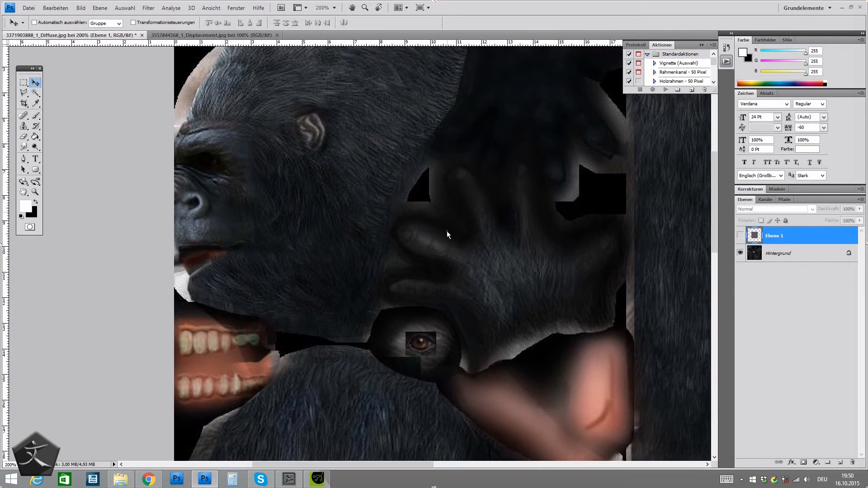
drag(446, 215, 477, 326)
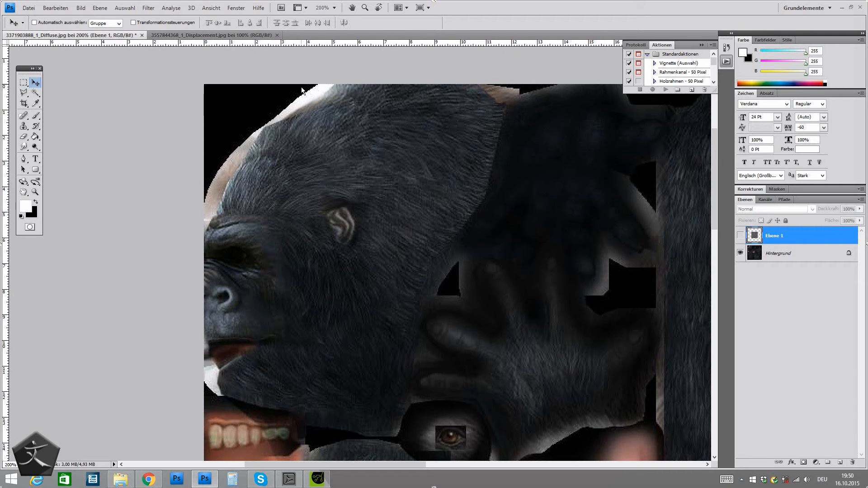
Select a rectangle from the texture's upper-left corner past the eye, place a vertical guide at its right edge at about 3.6, and deselect.
click(23, 84)
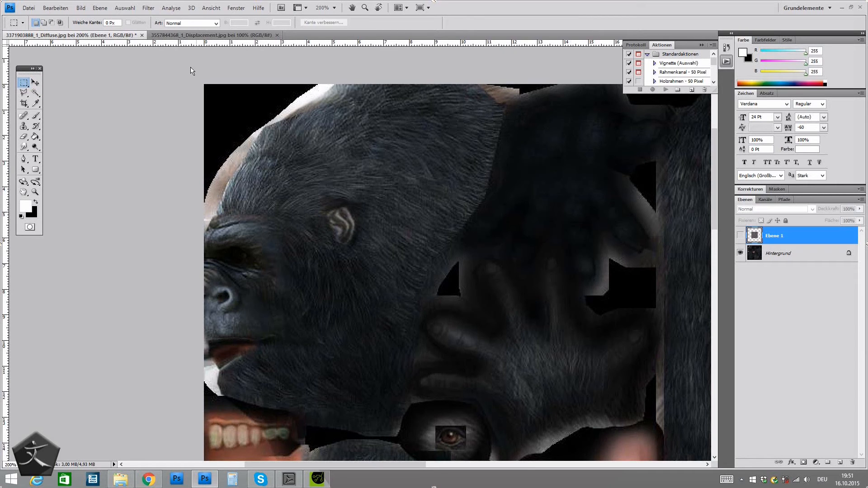
drag(204, 84, 296, 270)
drag(295, 270, 296, 270)
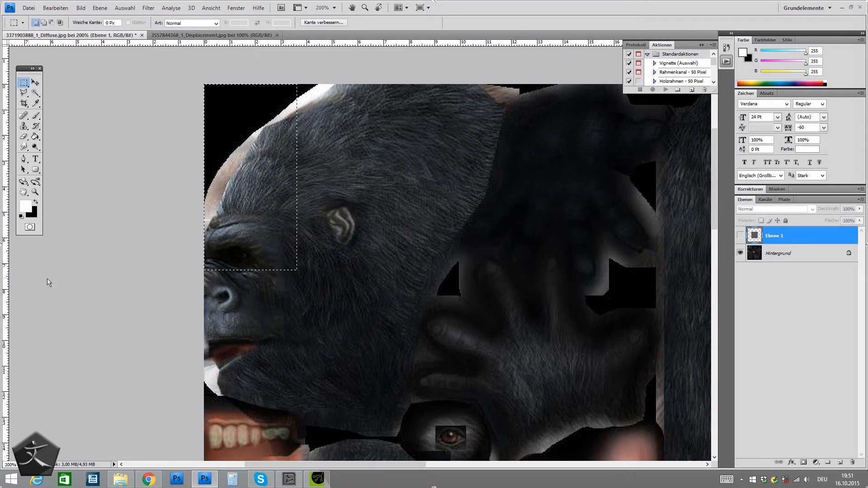
drag(289, 275, 296, 275)
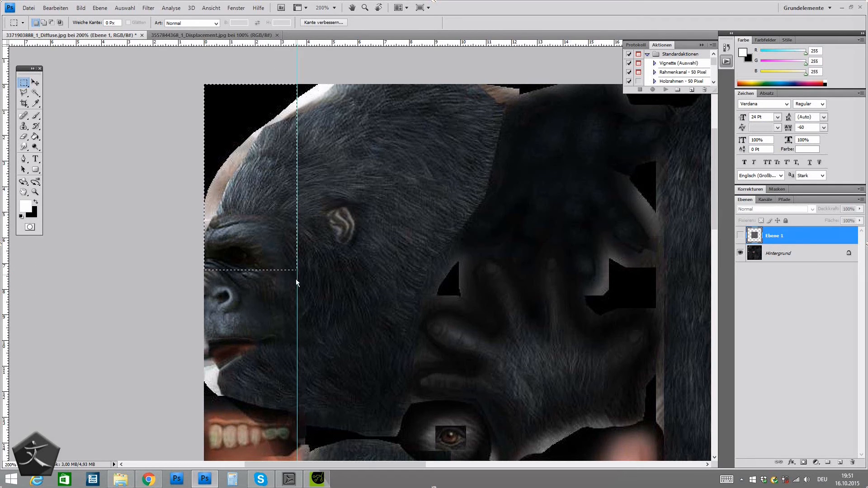
click(275, 311)
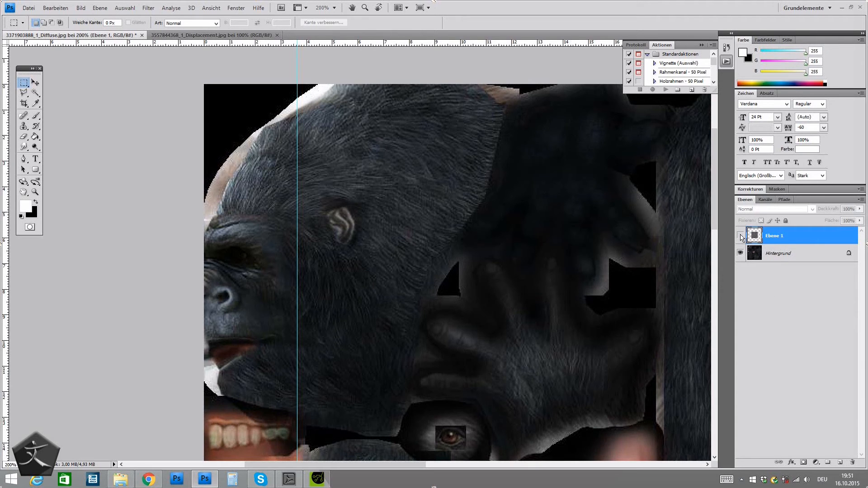
Show the noise layer again and move it flush into the upper-left corner of the diffuse texture.
click(740, 235)
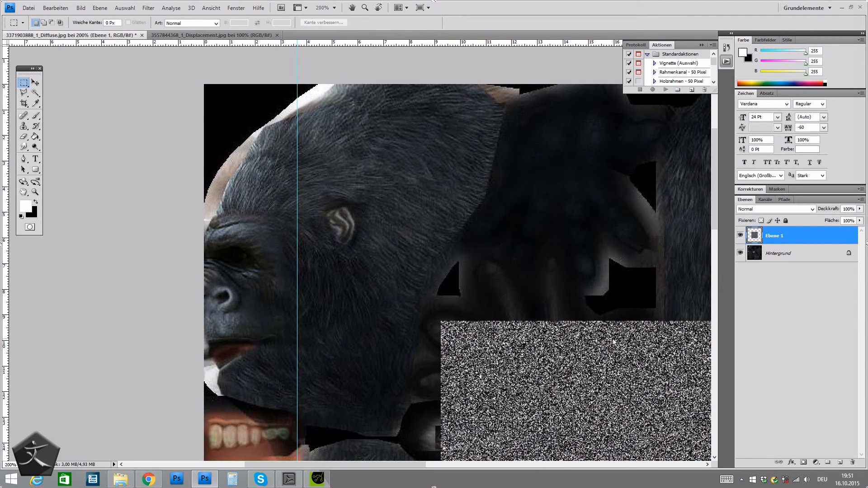
drag(608, 403, 524, 214)
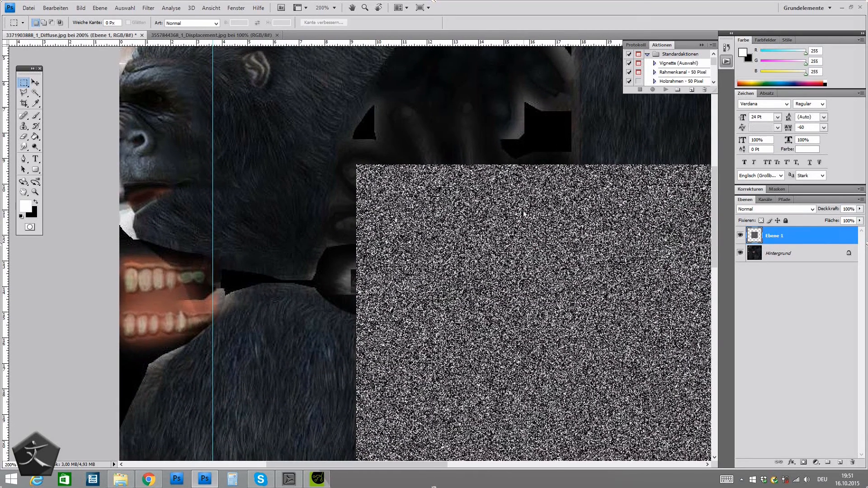
key(ctrl+minus)
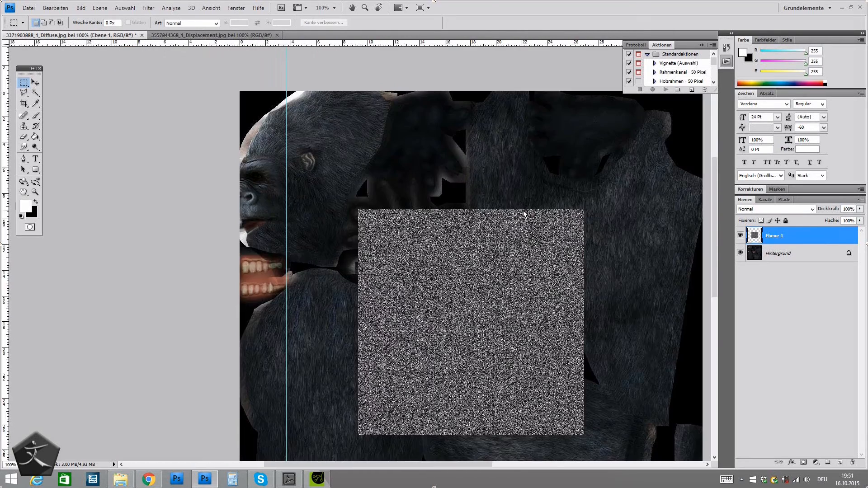
click(35, 82)
drag(457, 287, 338, 173)
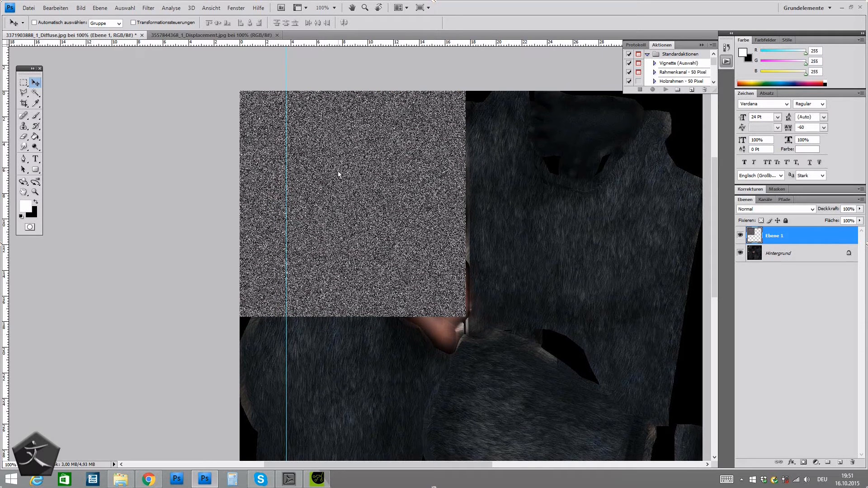
Scale the noise layer proportionally to 21% so its right edge meets the vertical guide, and hide the guides.
key(ctrl+t)
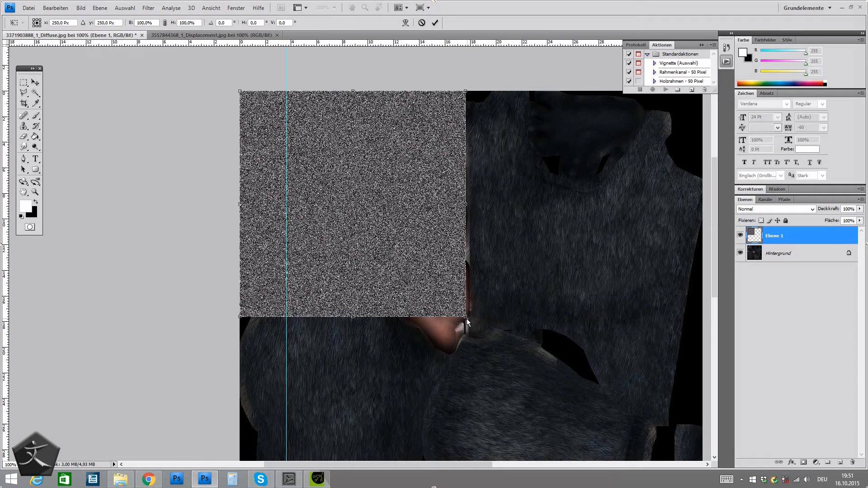
drag(465, 317, 278, 148)
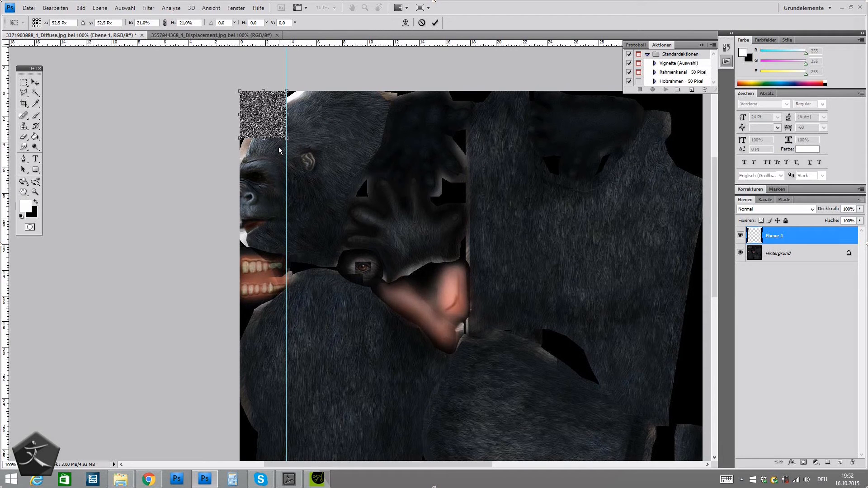
key(Return)
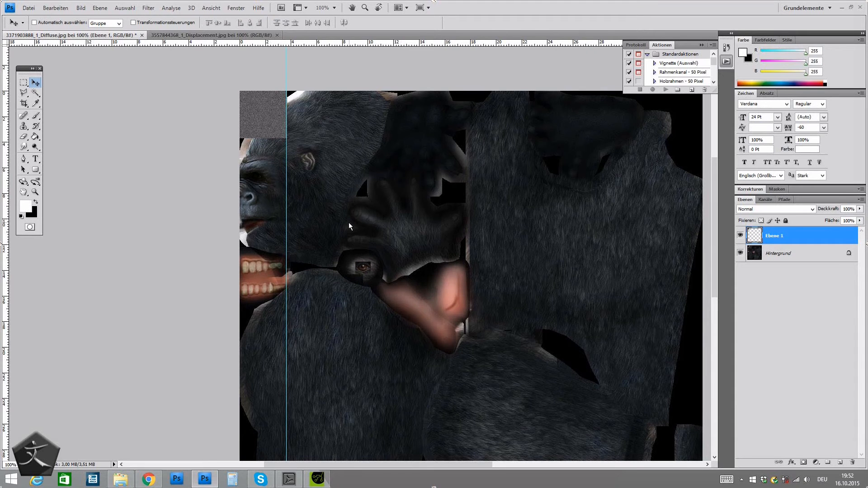
key(ctrl+plus)
drag(227, 180, 333, 309)
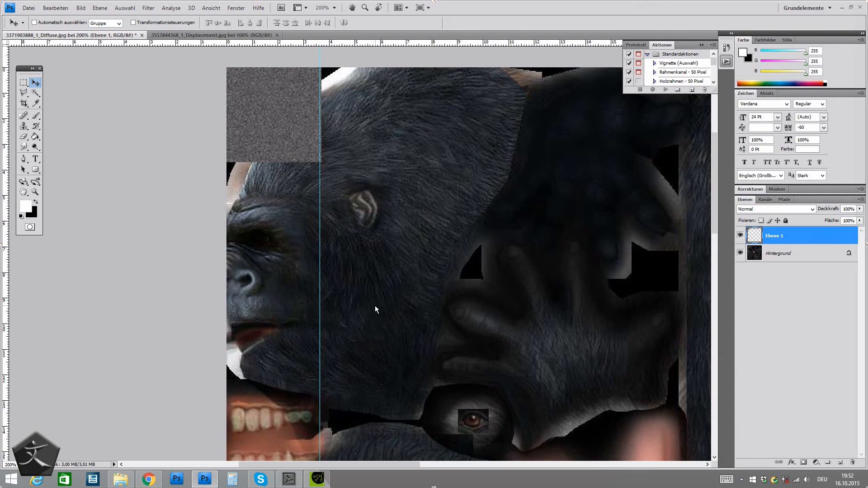
key(ctrl+h)
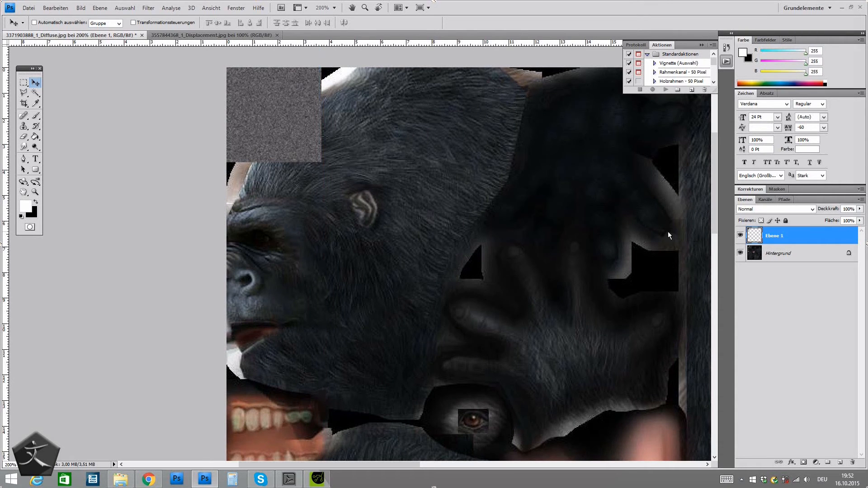
Duplicate the small noise tile repeatedly, aligning the copies edge to edge into a row across the texture's full upper width.
key(ctrl+minus)
key(ctrl+minus)
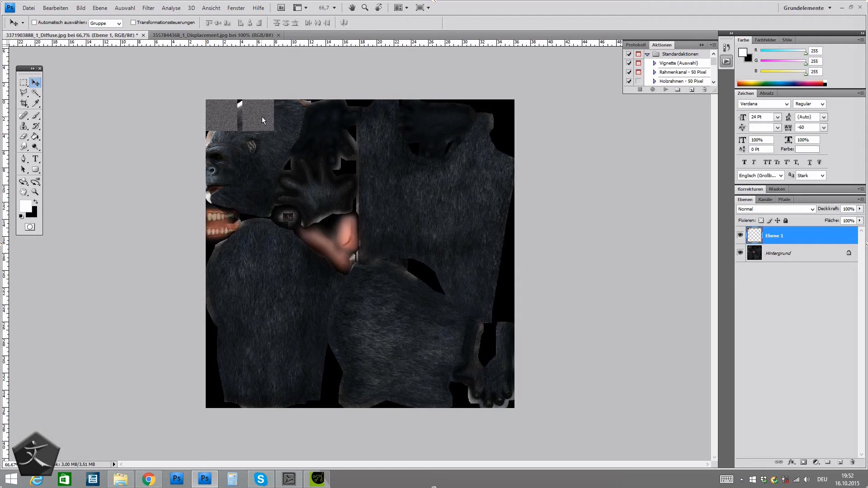
key(ctrl+j)
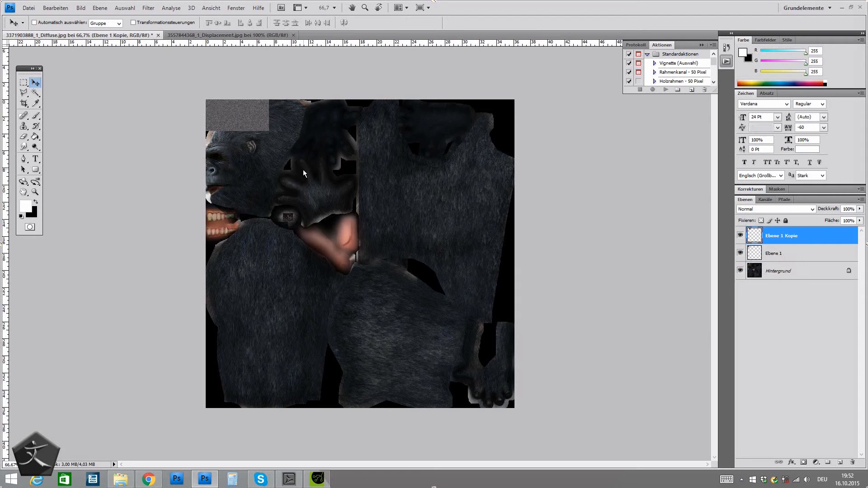
key(ctrl+plus)
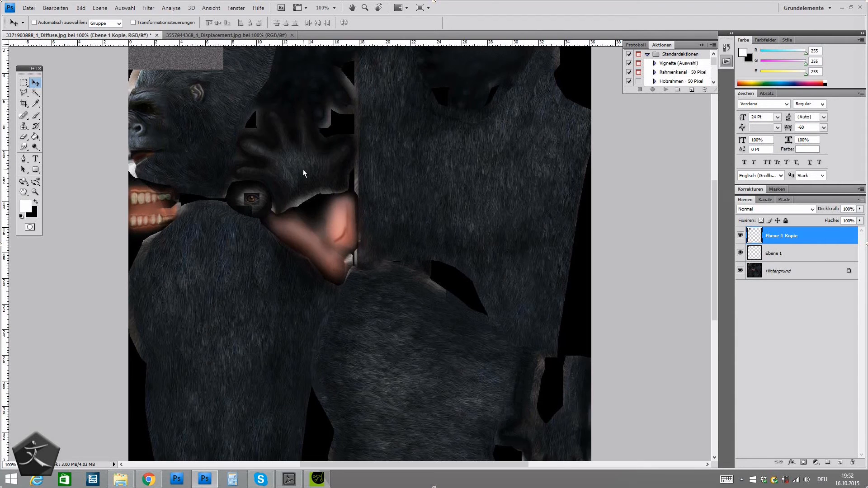
key(ctrl+plus)
drag(253, 173, 368, 347)
drag(361, 266, 482, 377)
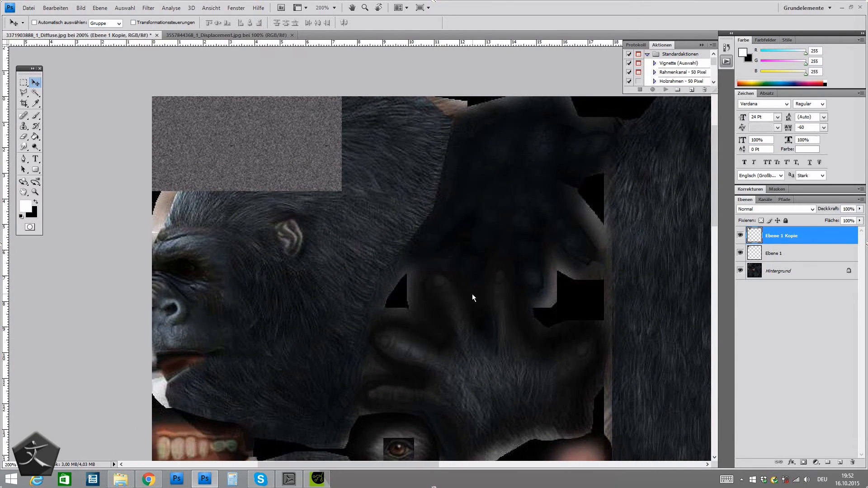
drag(562, 291, 235, 308)
drag(604, 231, 468, 238)
drag(279, 293, 488, 273)
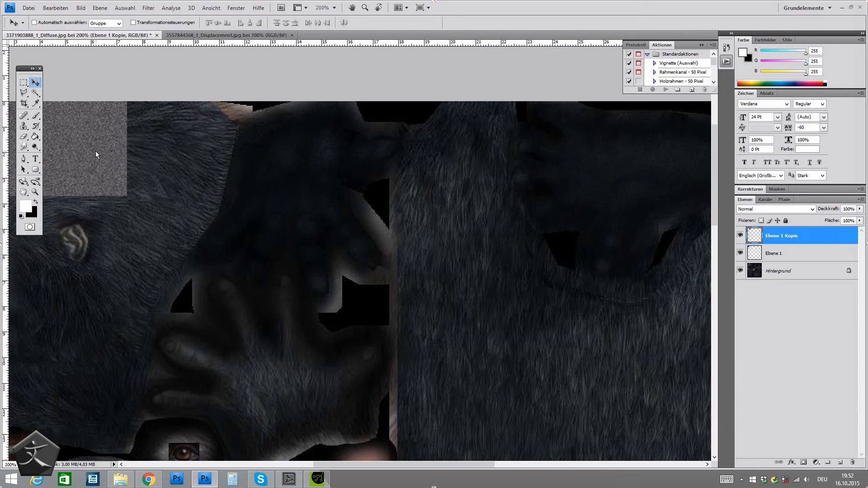
drag(98, 153, 126, 151)
alt+drag(150, 153, 583, 151)
Merge all the noise tile layers of the row into one layer, leaving the background separate.
shift+click(784, 392)
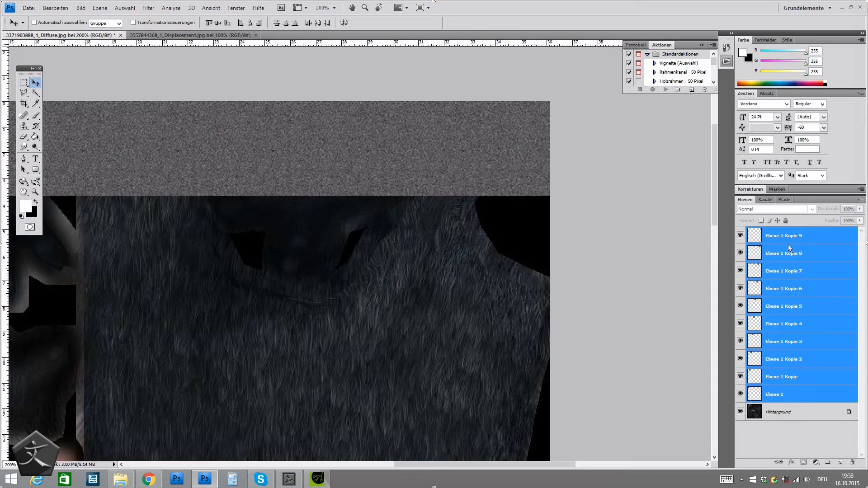
right_click(802, 393)
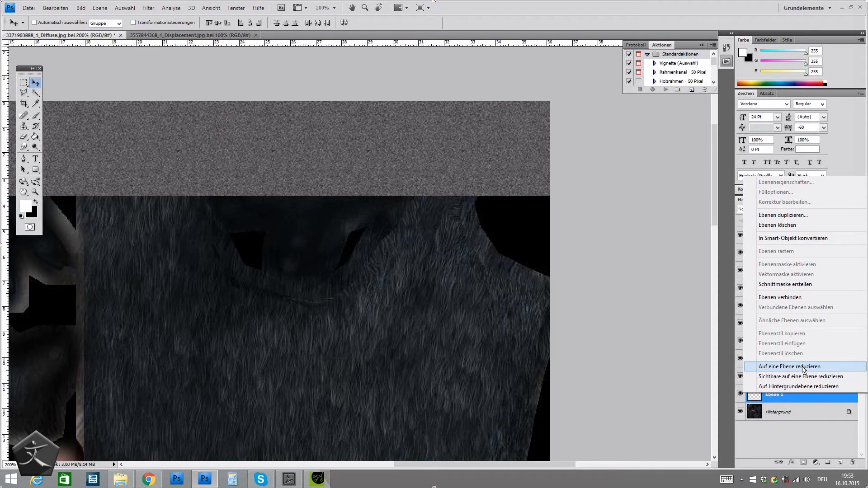
click(803, 368)
Duplicate the noise strip four times and stack the copies seamlessly downward over the upper half of the texture.
key(ctrl+j)
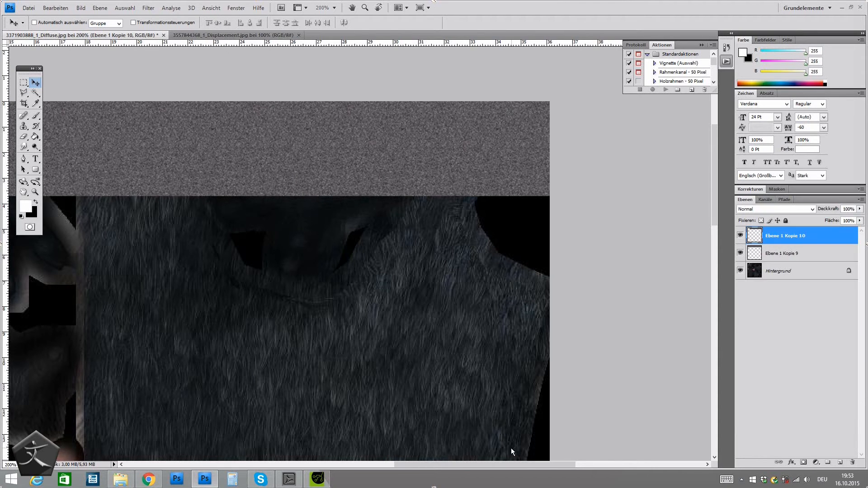
key(ctrl+minus)
key(ctrl+minus)
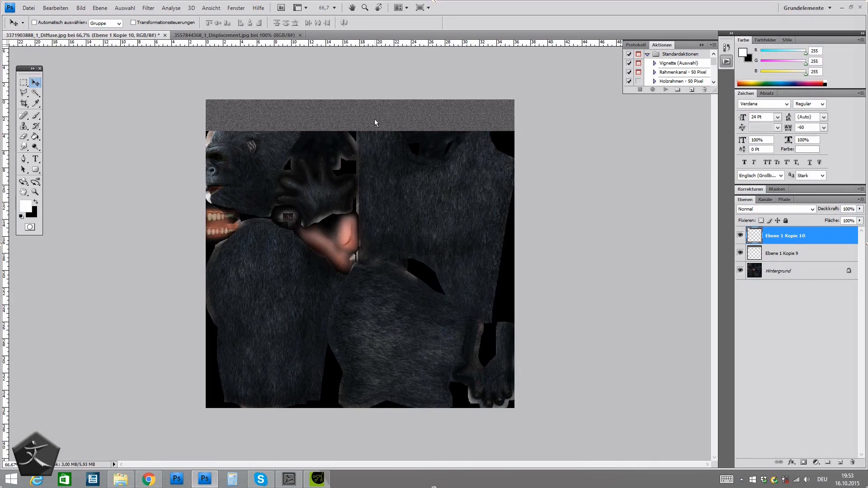
drag(375, 121, 354, 163)
key(ctrl+plus)
key(ctrl+plus)
drag(400, 139, 405, 354)
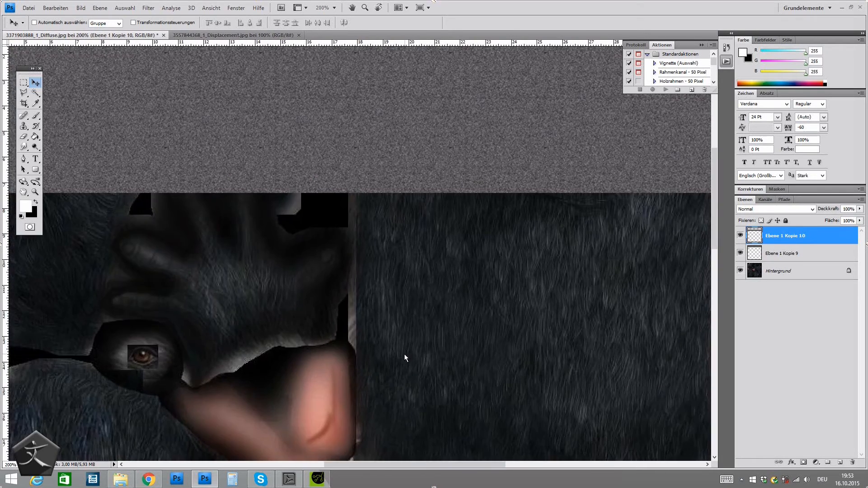
key(ctrl+minus)
alt+drag(384, 209, 387, 338)
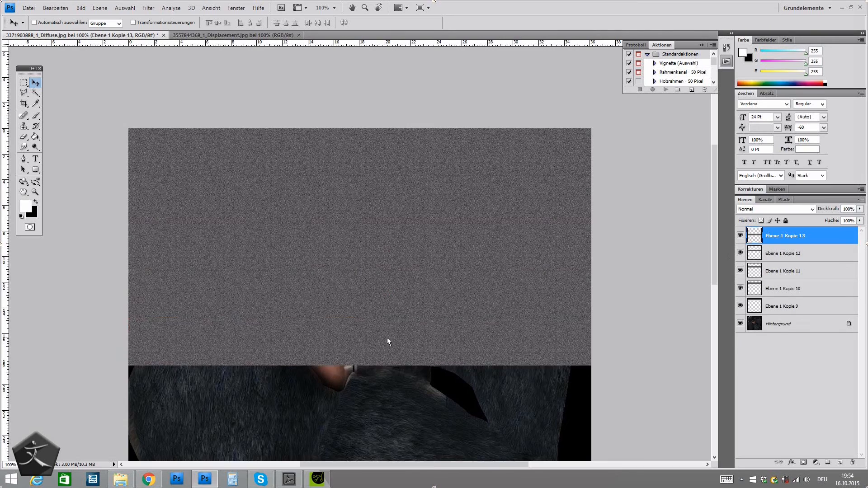
Merge the five stacked noise strip layers into a single layer.
key(ctrl+minus)
shift+click(785, 304)
right_click(784, 303)
click(789, 277)
Copy the merged noise block down over the texture's lower half and merge both blocks into one full-size layer.
alt+drag(355, 194, 355, 352)
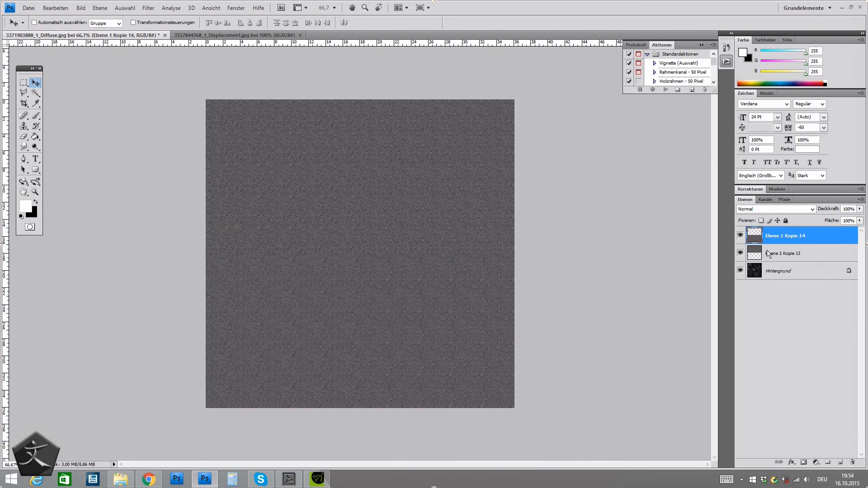
shift+click(787, 258)
right_click(787, 254)
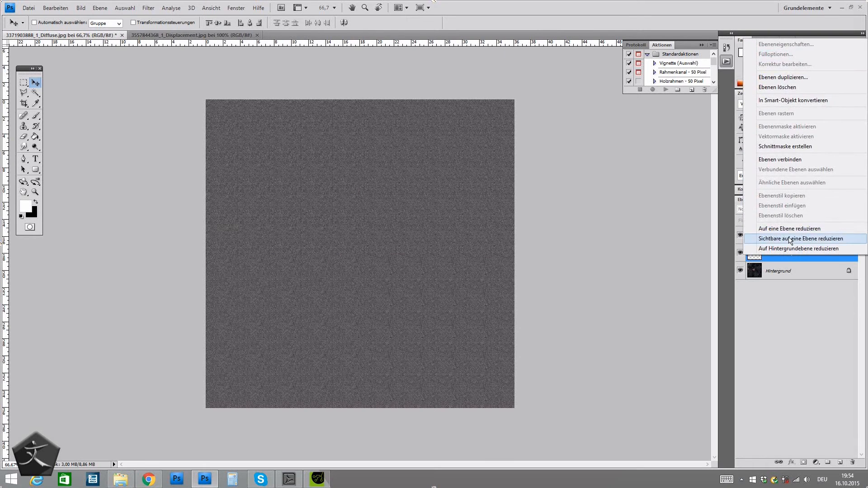
click(787, 230)
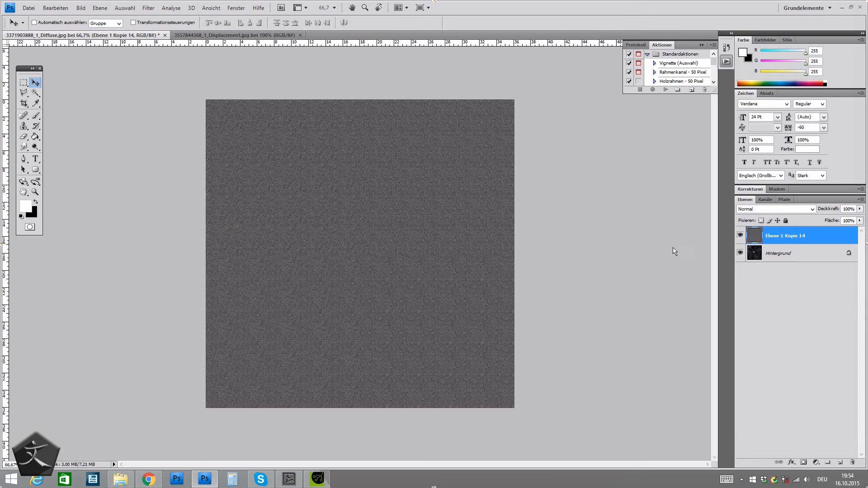
Hide the full-size noise layer and inspect the face, mouth, eye and hand areas of the diffuse texture.
click(740, 236)
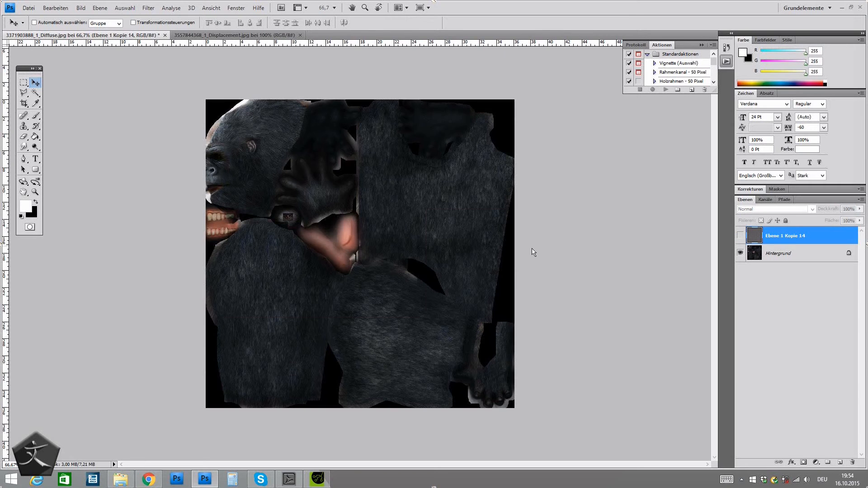
alt+scroll(364, 241, up, 2)
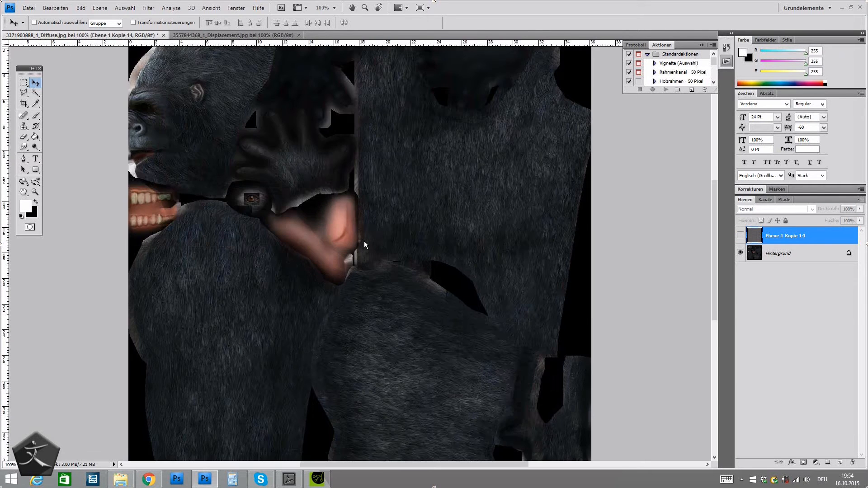
drag(188, 164, 469, 289)
drag(362, 181, 395, 263)
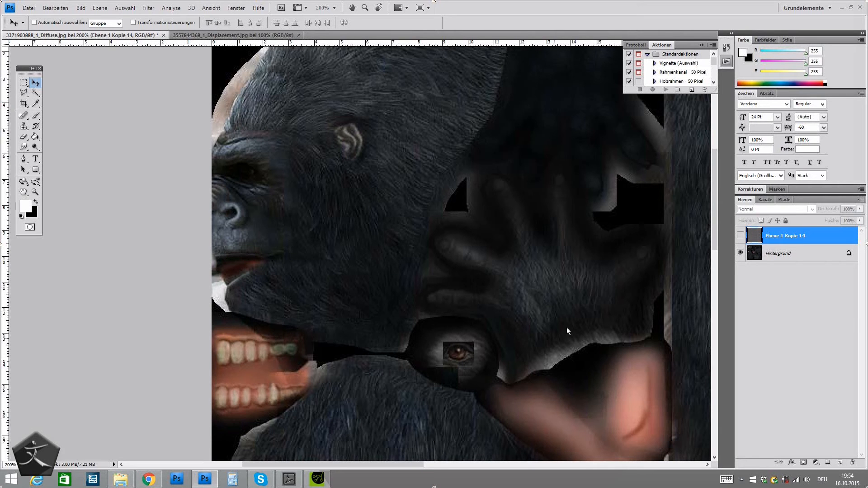
drag(574, 332, 294, 122)
drag(552, 308, 308, 192)
drag(441, 259, 614, 334)
drag(316, 199, 579, 364)
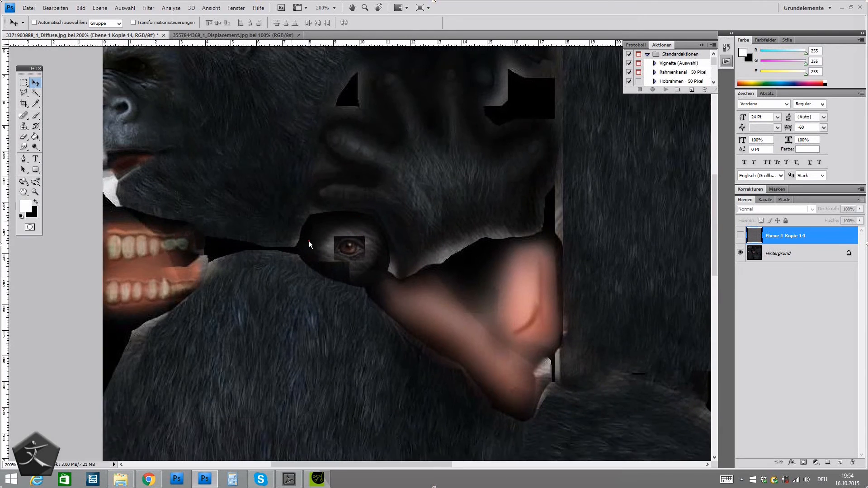
drag(289, 218, 428, 351)
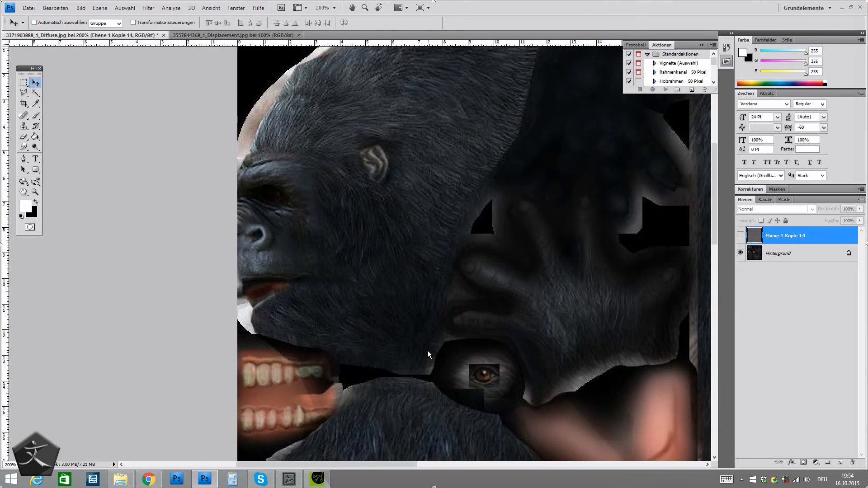
Outline the gorilla's bare face, mouth and the teeth area below it as one selection with the Polygonal Lasso.
click(23, 94)
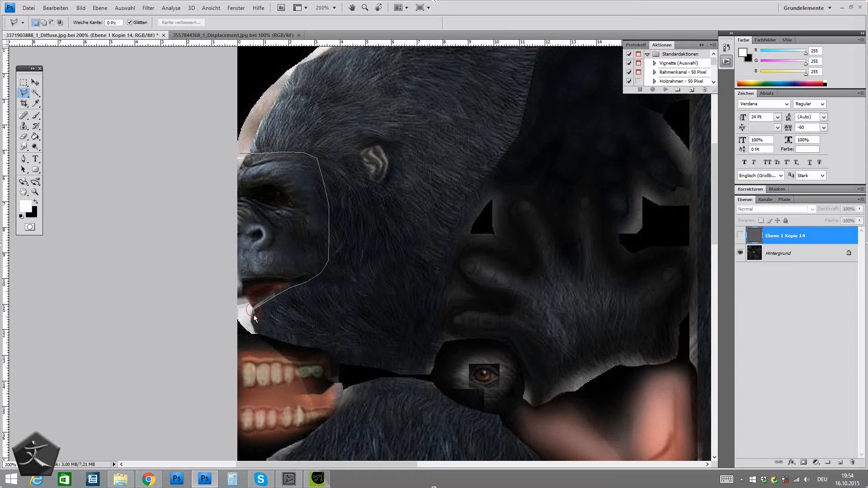
click(253, 326)
click(260, 332)
click(266, 455)
click(238, 456)
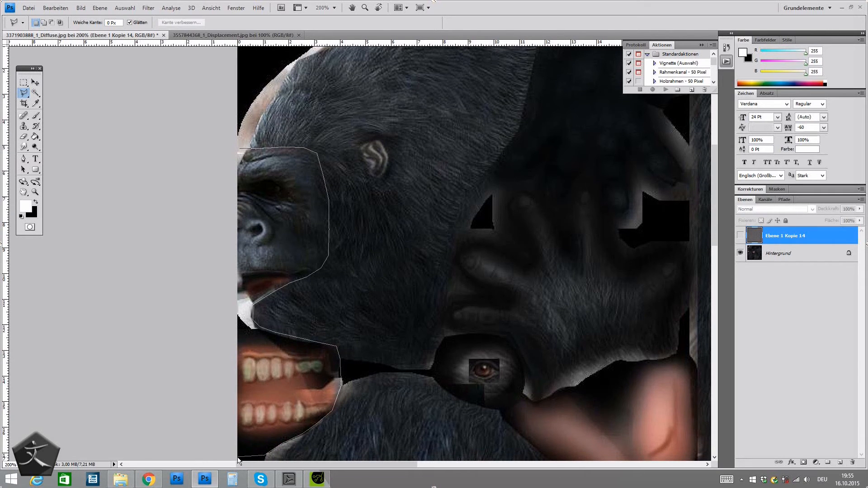
click(239, 151)
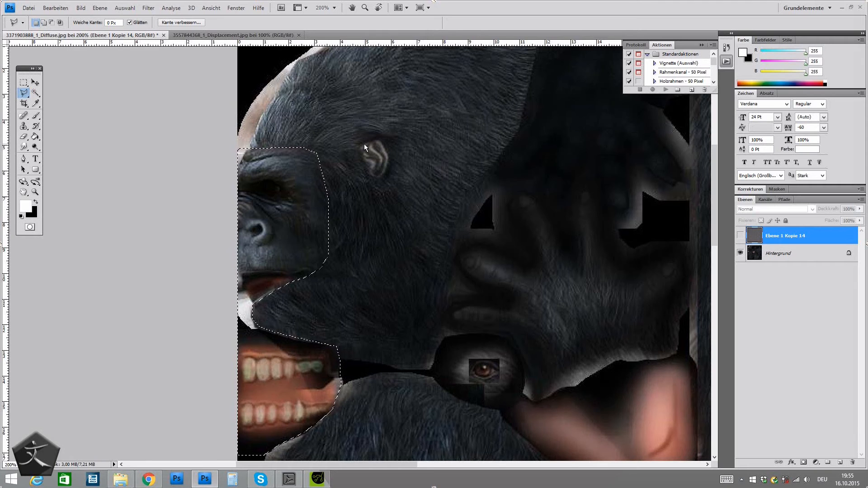
Add the outline of the gorilla's ear to the existing selection with the Polygonal Lasso.
key(shift)
click(383, 177)
click(375, 178)
click(369, 171)
click(364, 159)
click(361, 146)
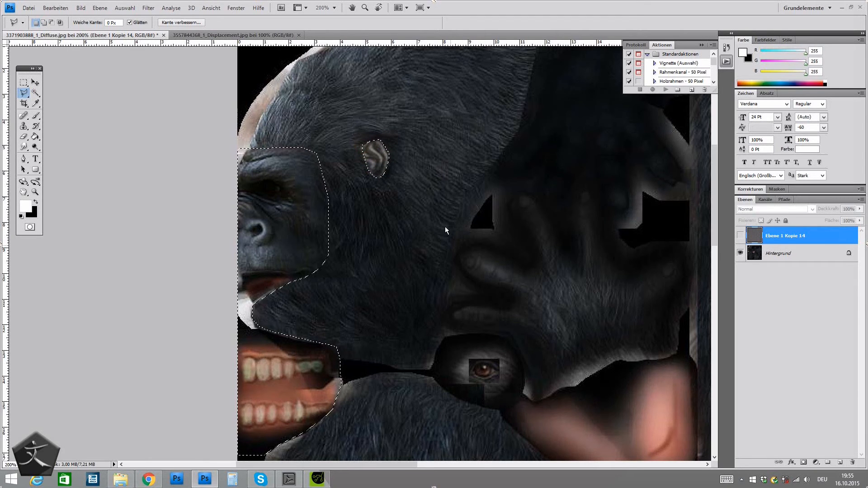
Add the round dark patch containing the eye to the selection with the Polygonal Lasso.
drag(549, 379, 416, 188)
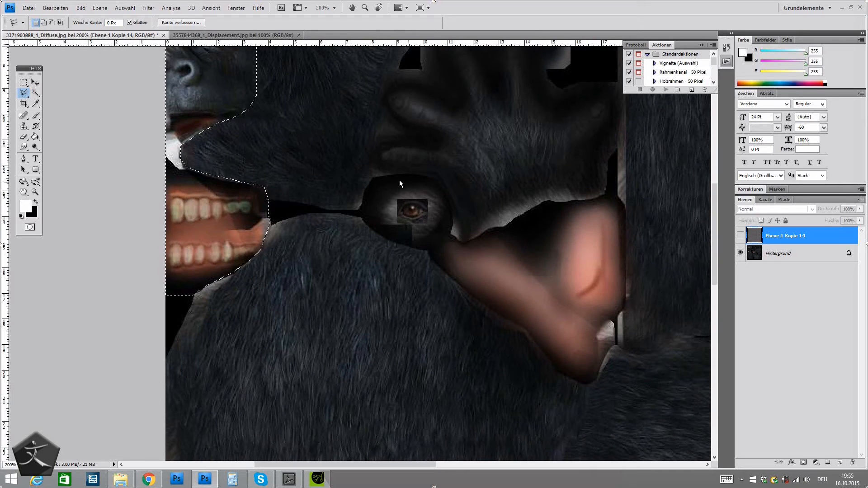
shift+click(374, 175)
shift+click(373, 175)
click(360, 208)
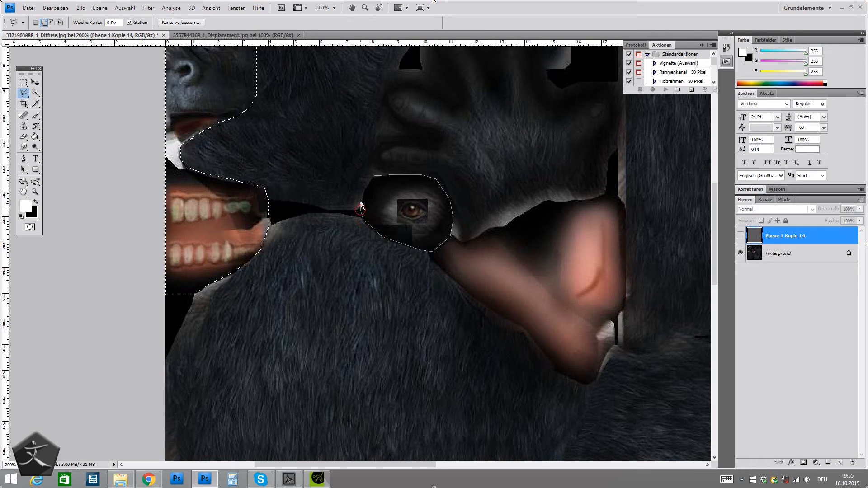
click(374, 177)
drag(523, 333, 368, 286)
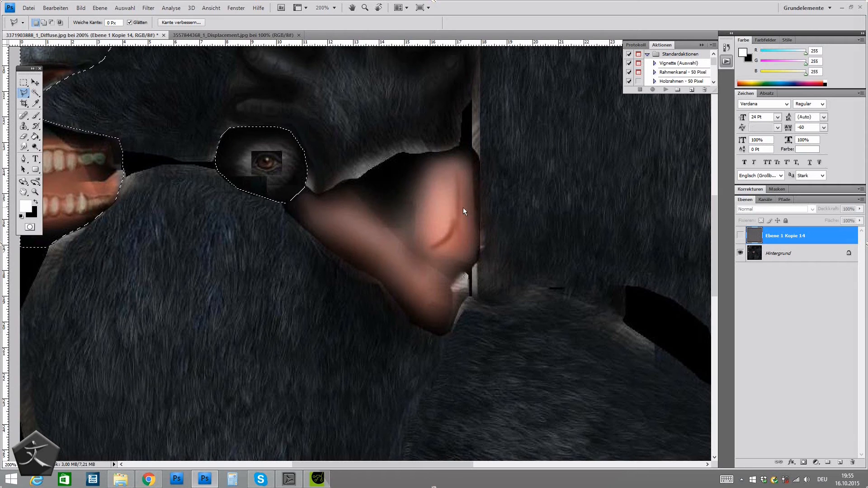
Add the pink and brown skin area beside the eye patch to the selection with the Polygonal Lasso.
key(shift)
shift+click(281, 204)
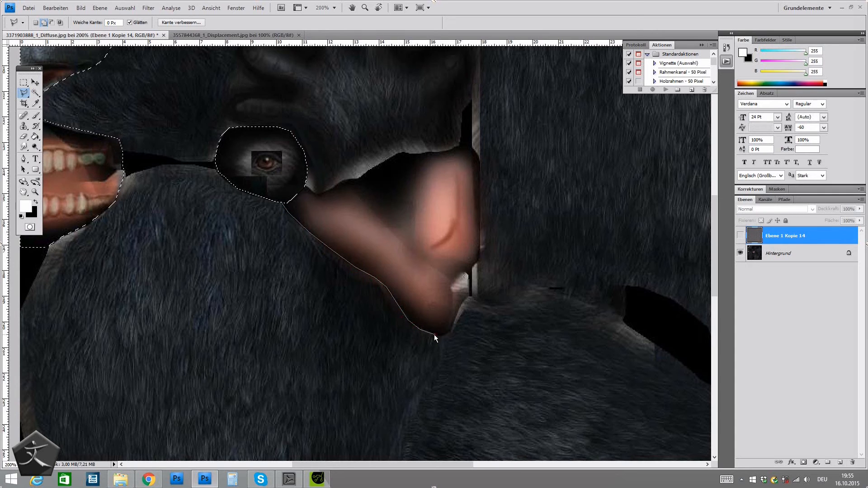
click(461, 306)
click(474, 294)
click(479, 243)
click(307, 186)
click(283, 204)
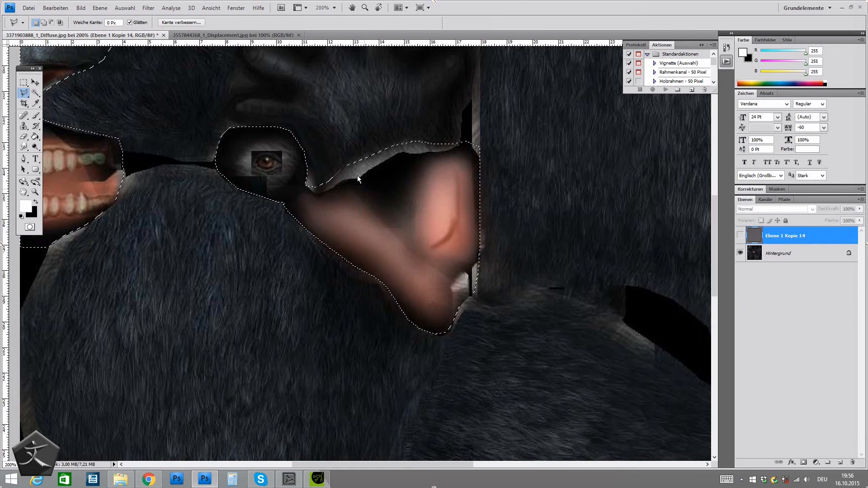
Add the hairless hand area above the eye patch to the selection, leaving out the furry back of the hand.
mouse_move(330, 161)
mouse_down()
mouse_move(318, 310)
mouse_move(362, 378)
mouse_up()
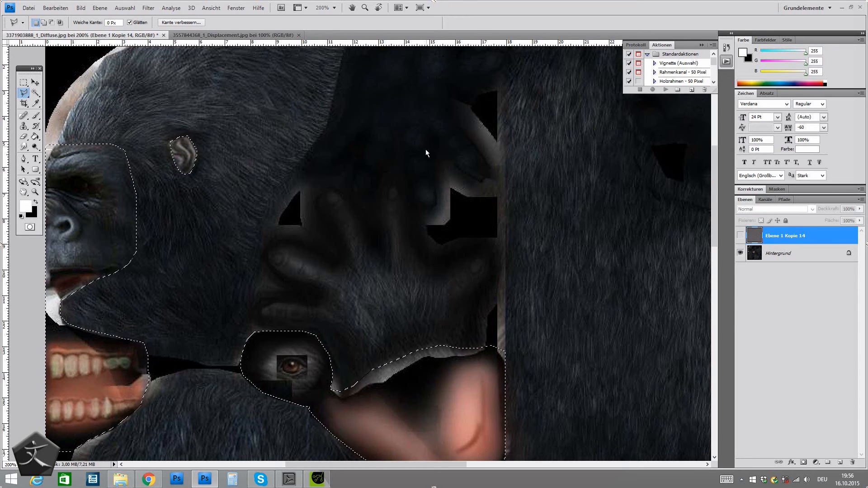
drag(430, 135, 352, 154)
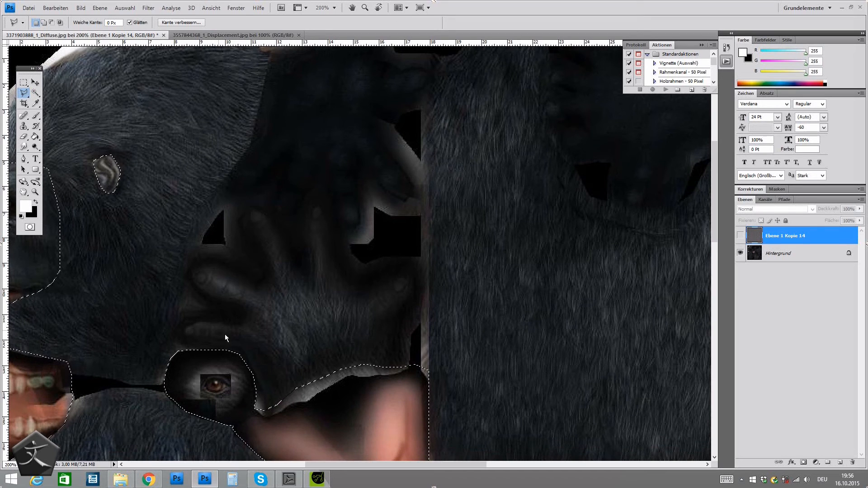
shift+click(240, 354)
drag(395, 365, 428, 375)
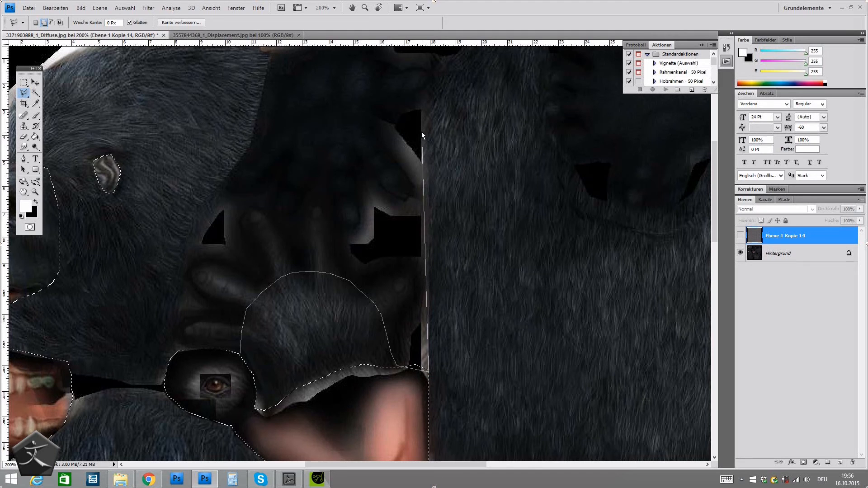
click(422, 103)
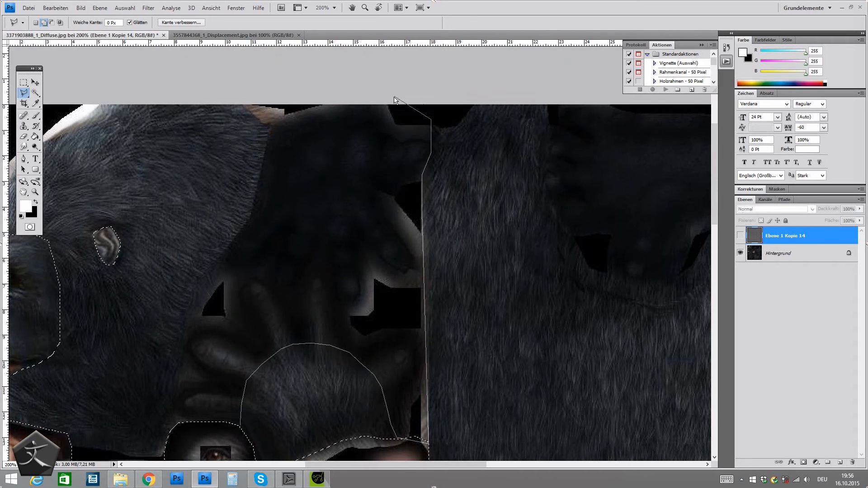
click(428, 106)
click(183, 331)
click(179, 373)
click(179, 402)
click(177, 425)
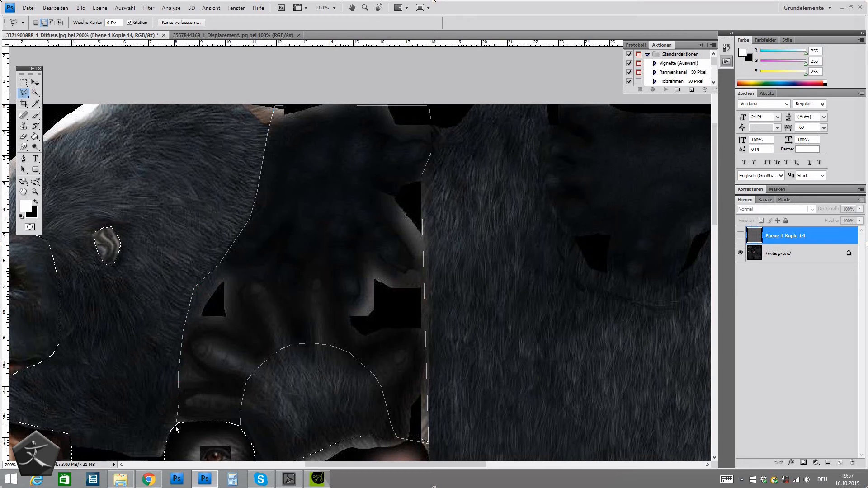
click(237, 426)
Add the smooth dark area at the upper edge of the texture, amid the body fur, to the selection.
drag(540, 270, 235, 320)
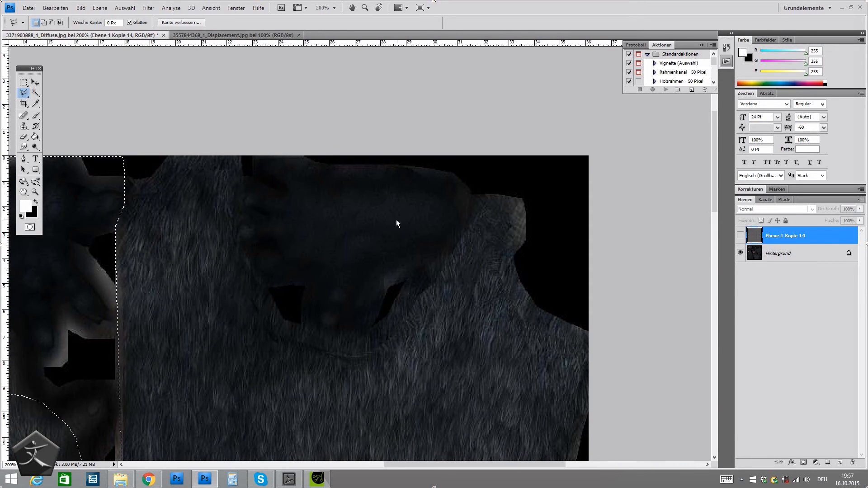
shift+click(254, 156)
click(305, 157)
click(322, 162)
click(417, 167)
click(449, 173)
click(466, 184)
click(471, 194)
click(468, 218)
click(448, 254)
click(413, 267)
click(391, 280)
click(374, 300)
click(373, 321)
click(360, 336)
click(327, 337)
click(289, 319)
click(267, 288)
click(251, 262)
click(238, 239)
click(235, 212)
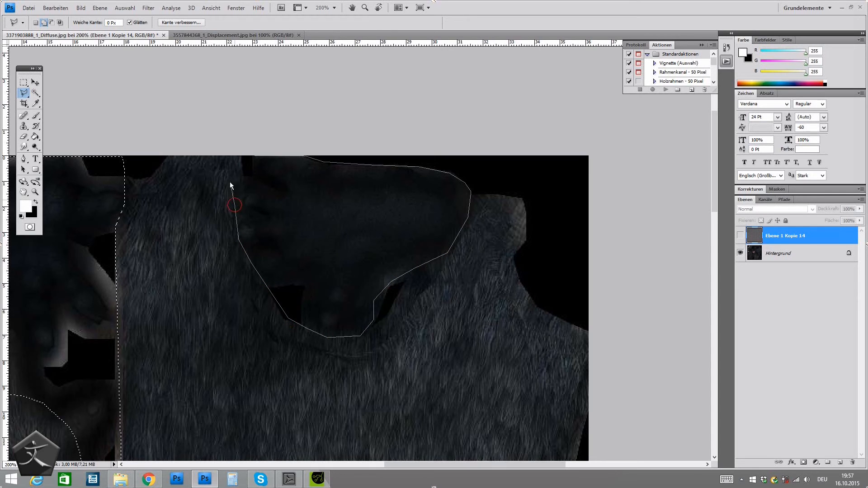
click(240, 158)
click(306, 159)
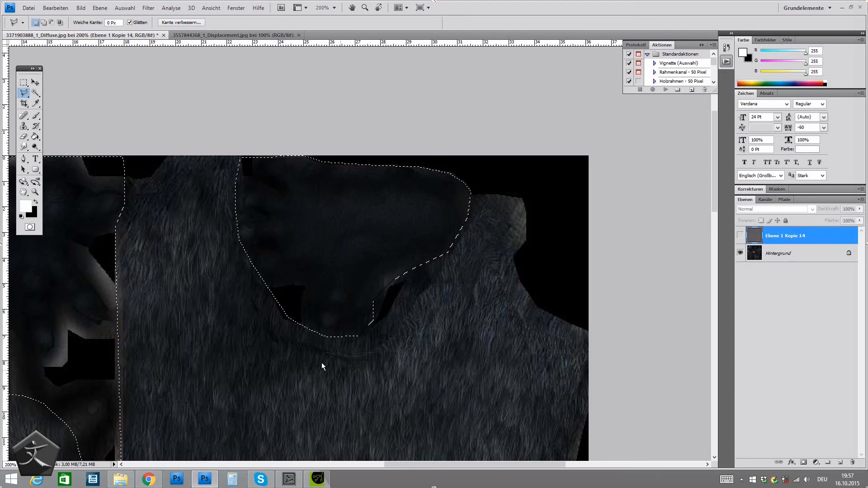
Add the toes and the dark hairless skin beside them in the texture's lower corner to the selection.
scroll(312, 364, down, 15)
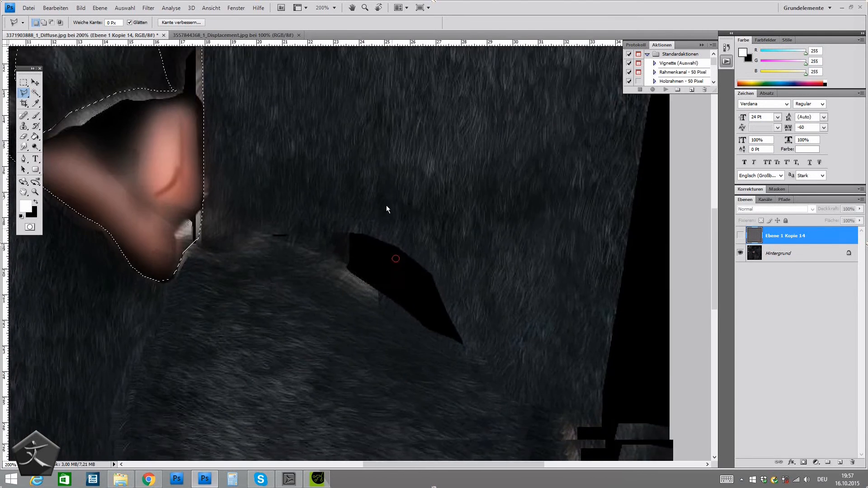
scroll(389, 186, down, 5)
scroll(338, 165, right, 5)
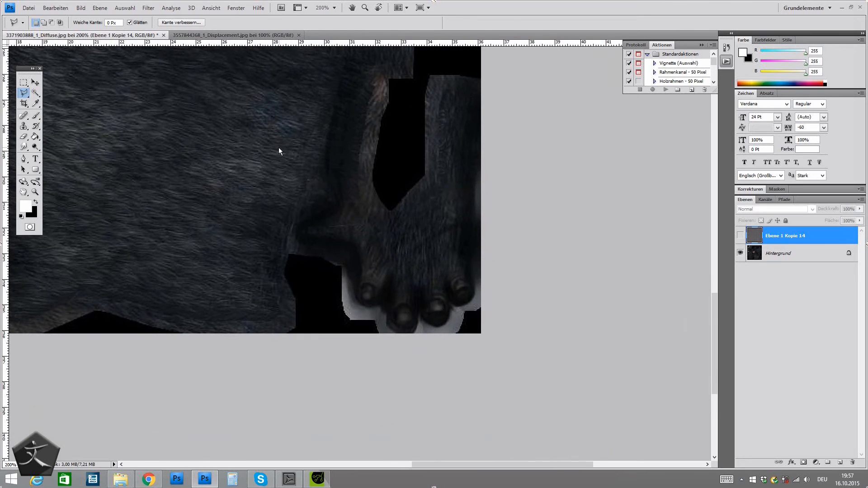
key(ctrl+plus)
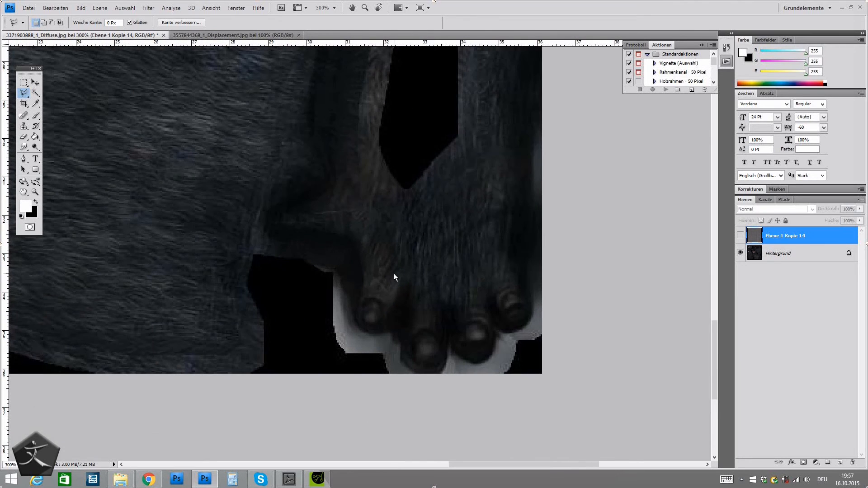
key(shift)
click(334, 196)
click(350, 236)
click(434, 311)
click(468, 306)
click(509, 272)
click(534, 258)
click(543, 264)
click(544, 376)
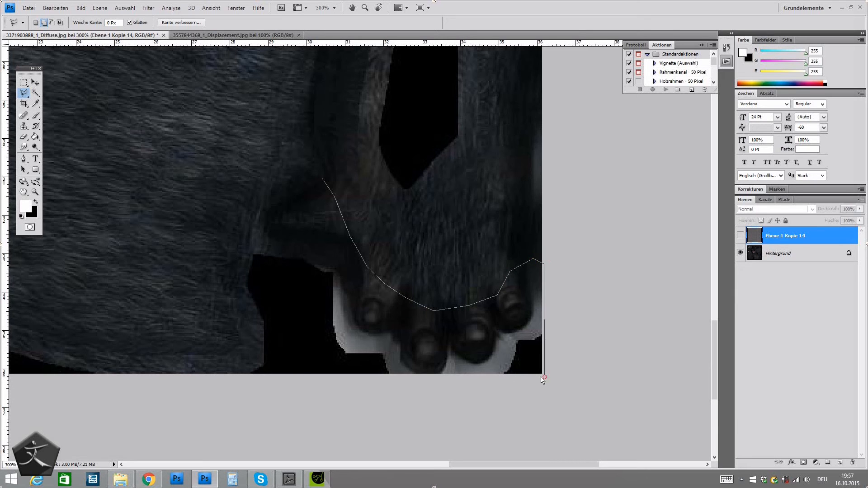
click(288, 375)
click(258, 257)
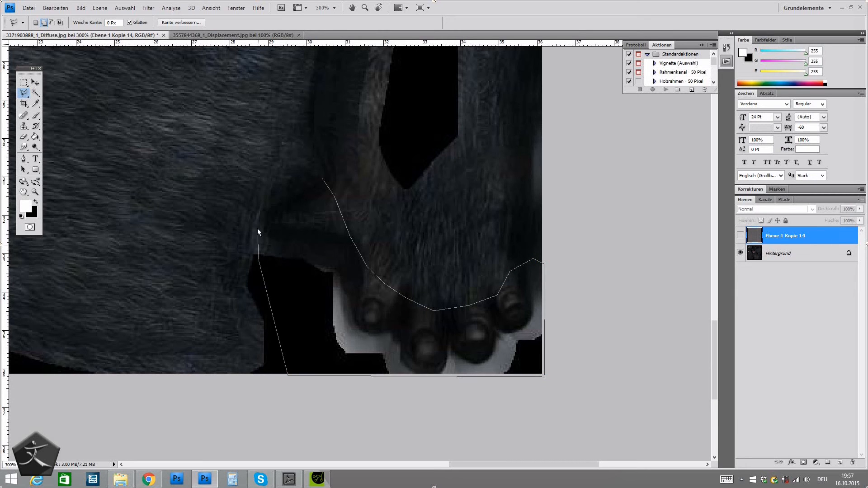
click(323, 181)
Show the noise layer Ebene 1 Kopie 14, delete its pixels inside the selected hairless areas and deselect.
mouse_move(122, 138)
mouse_down()
mouse_move(335, 279)
mouse_move(351, 250)
mouse_move(337, 231)
mouse_move(455, 245)
mouse_up()
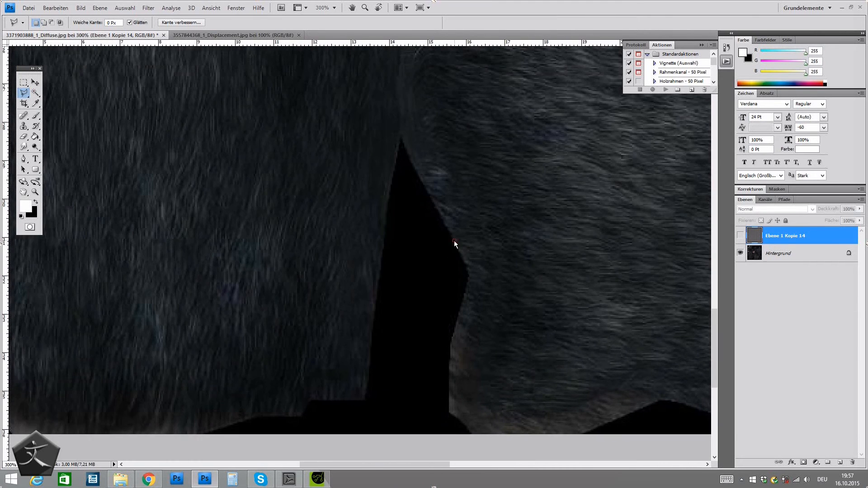
key(ctrl+minus)
key(ctrl+minus)
key(ctrl+minus)
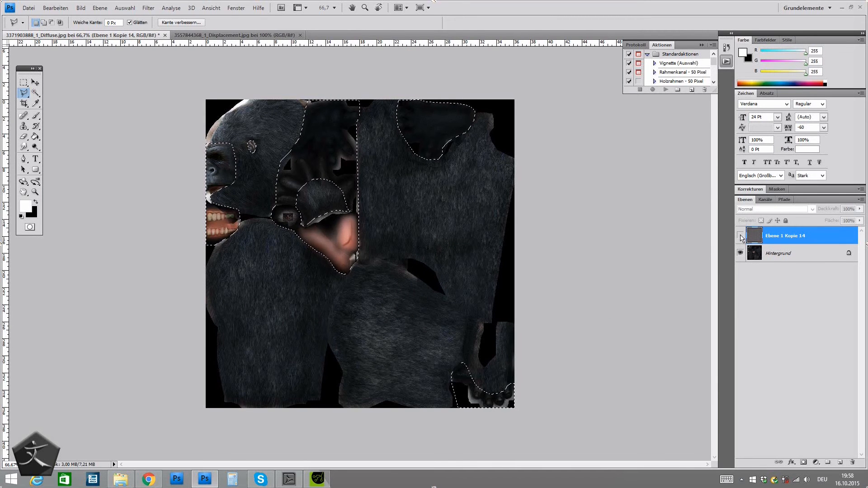
click(741, 236)
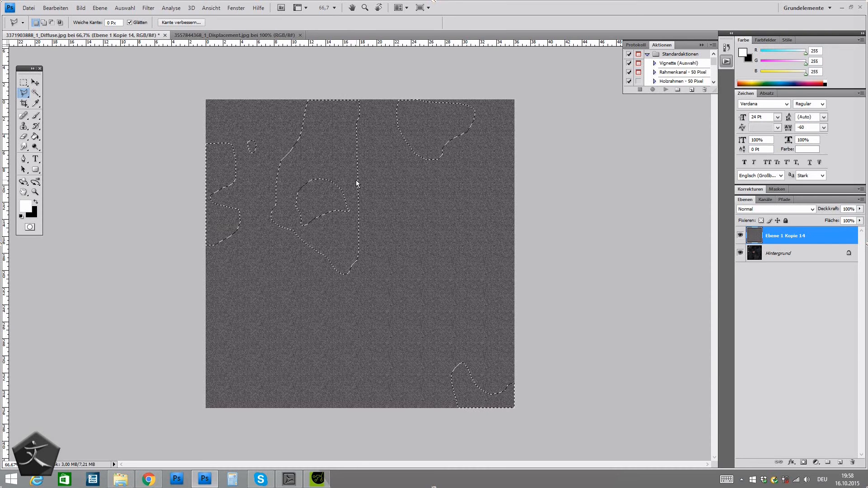
key(Delete)
key(ctrl+d)
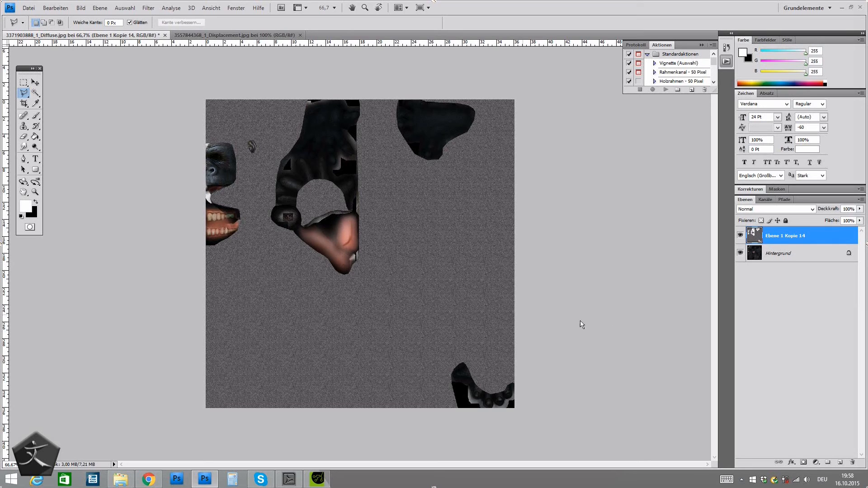
Create a new empty layer and place it between the noise layer and the background.
click(840, 463)
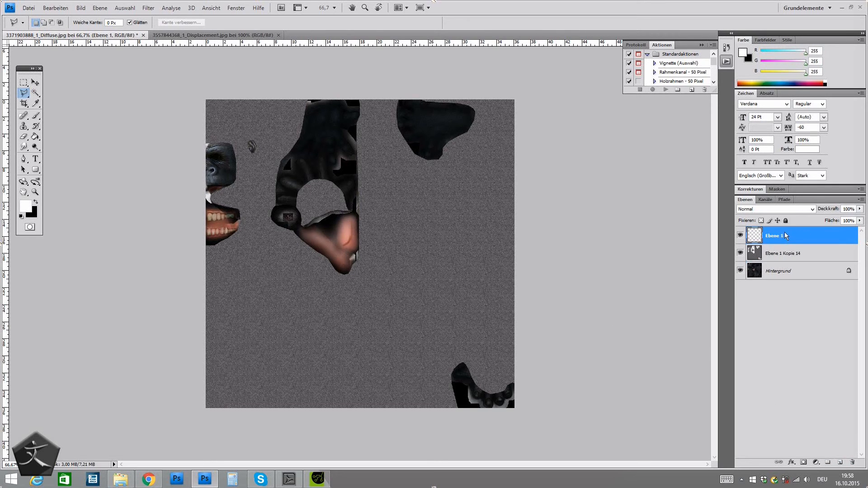
drag(787, 236, 786, 261)
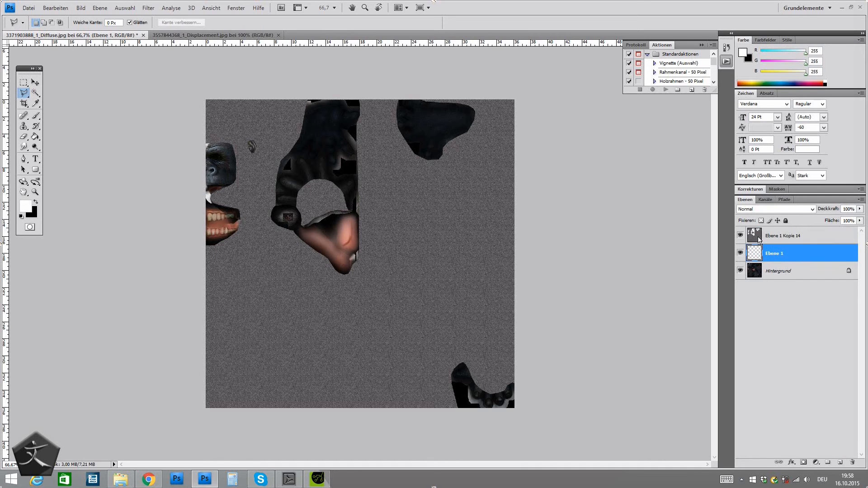
click(791, 236)
click(790, 254)
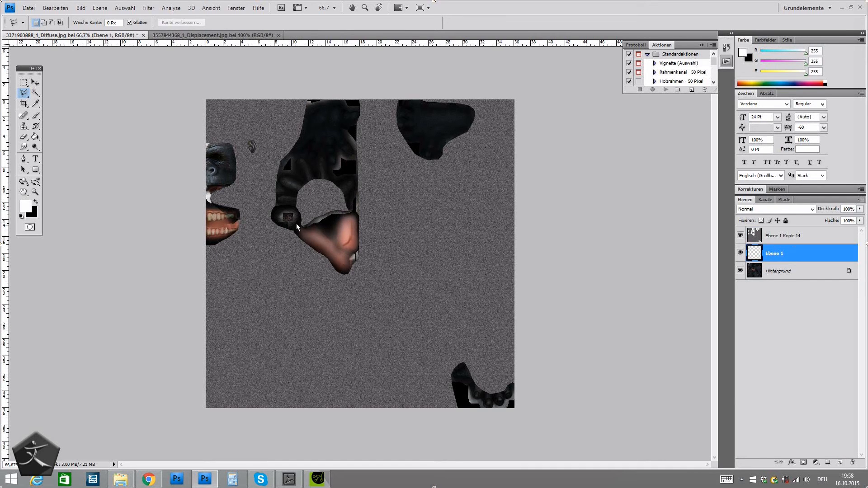
Set the foreground color to RGB 100, 100, 100 and fill the new layer with it using the Paint Bucket.
click(26, 209)
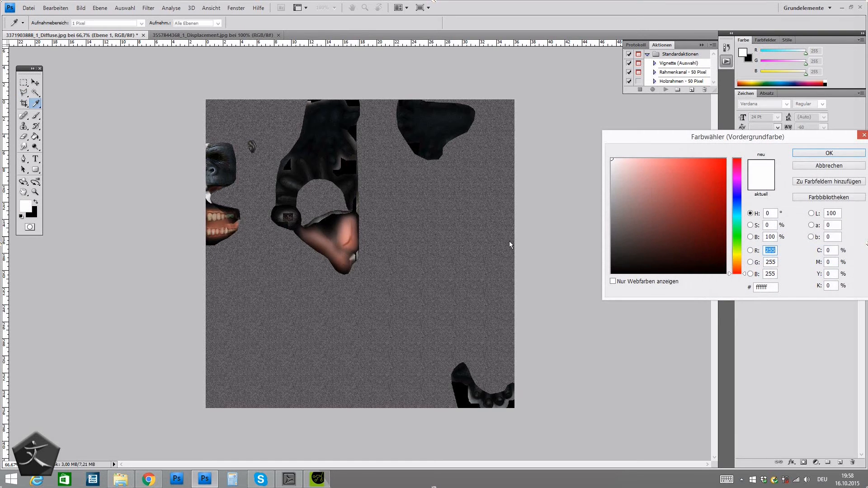
drag(611, 160, 588, 204)
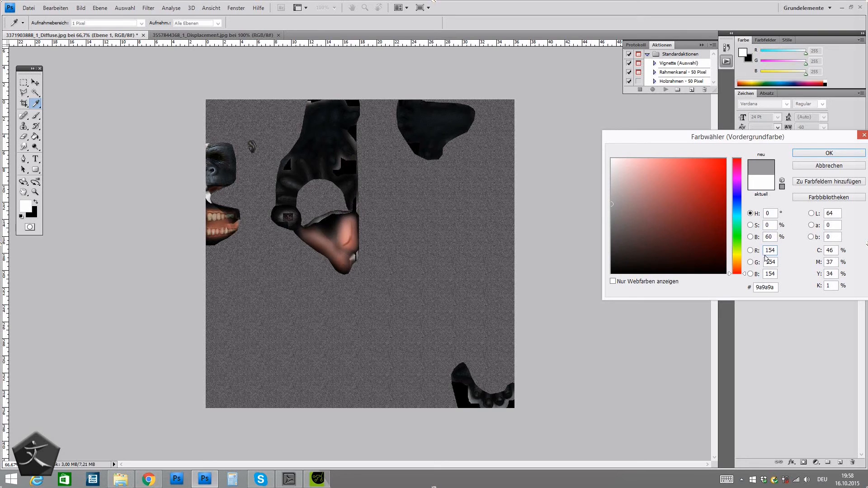
drag(776, 253, 744, 253)
text(100)
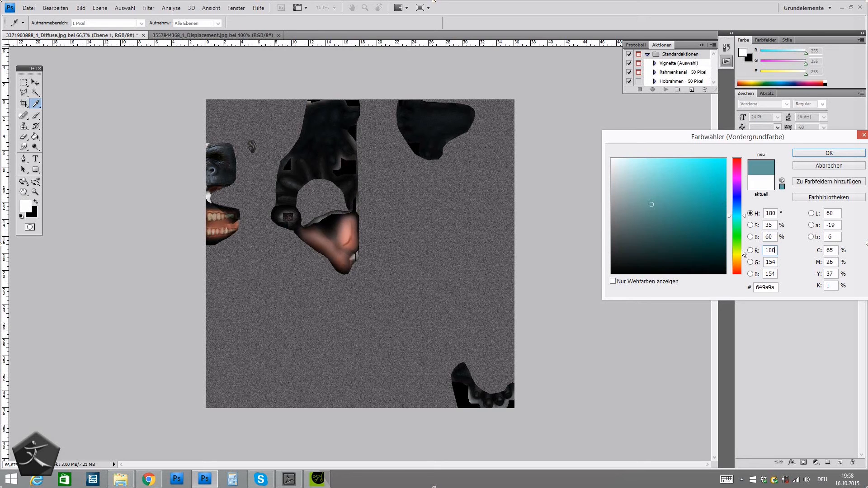
drag(790, 266, 734, 274)
text(100100)
key(Return)
key(l)
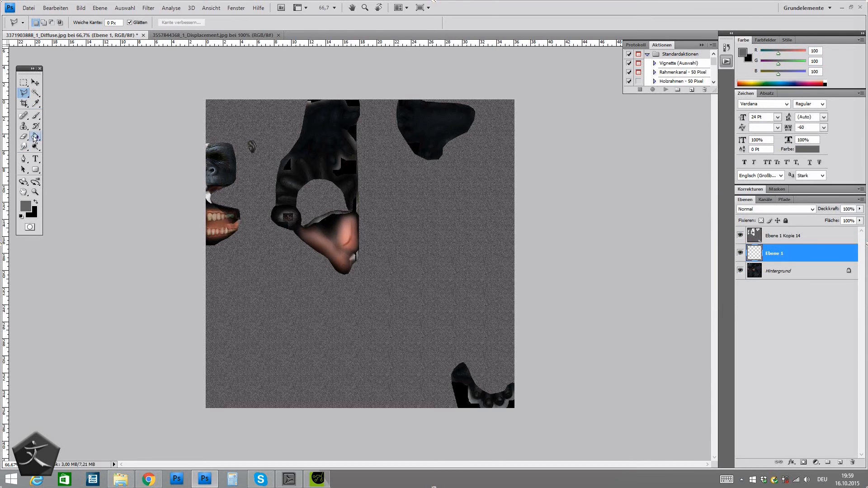
click(36, 137)
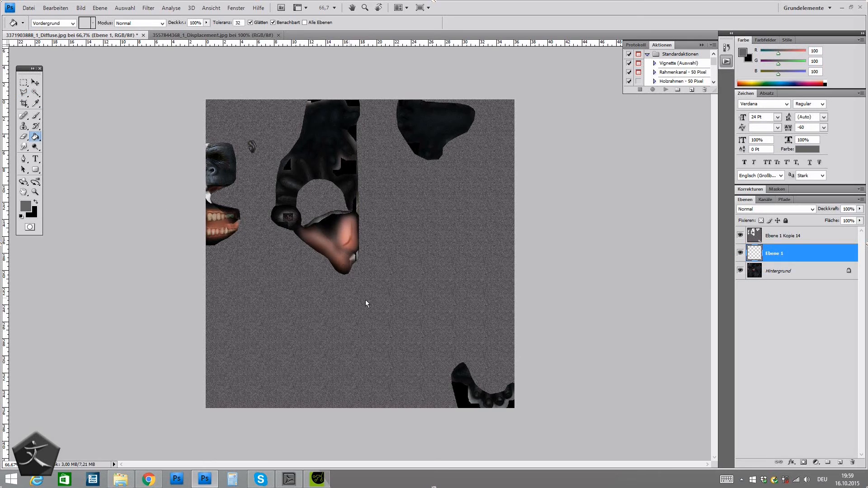
click(333, 234)
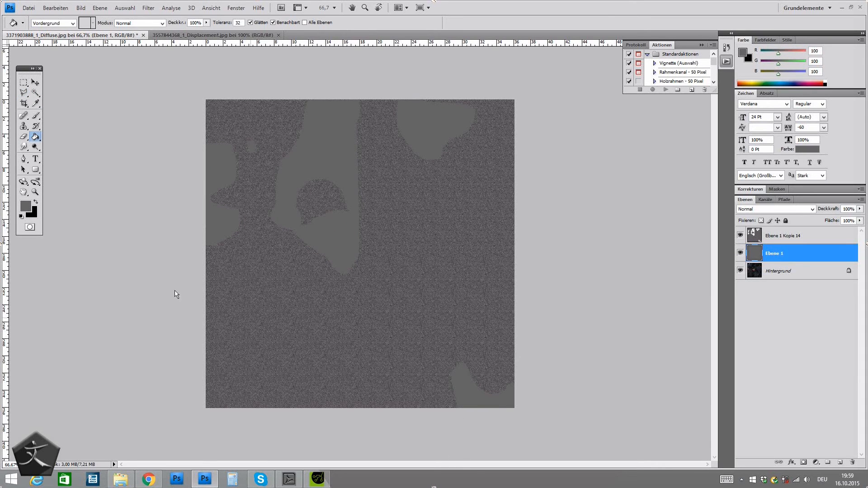
Save the displacement image to the Desktop as the PNG file TestGorilla_Displacement without interlacing.
click(29, 9)
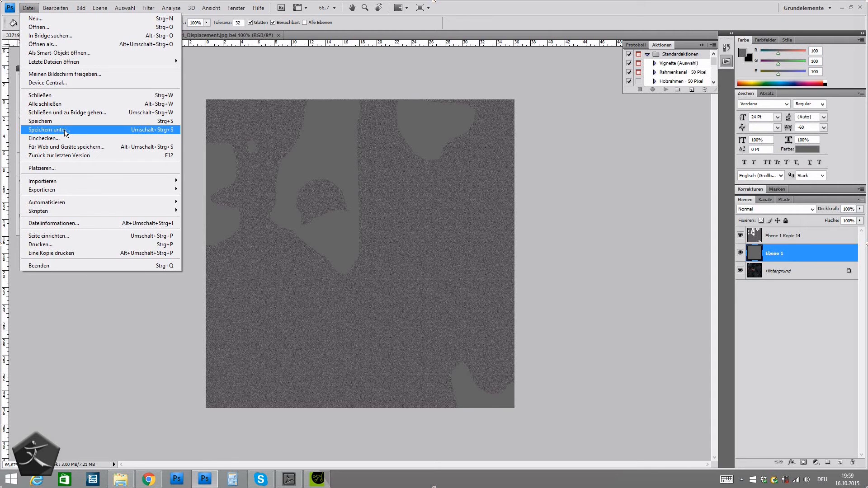
click(66, 130)
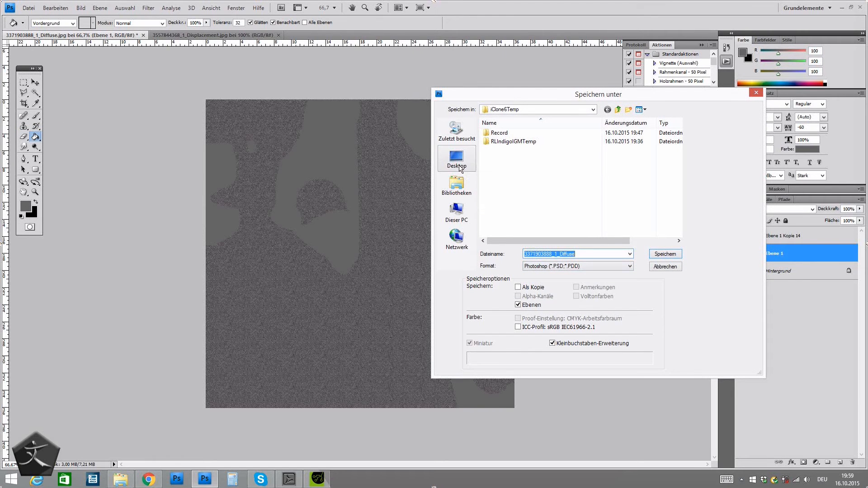
click(460, 167)
click(585, 256)
double_click(587, 255)
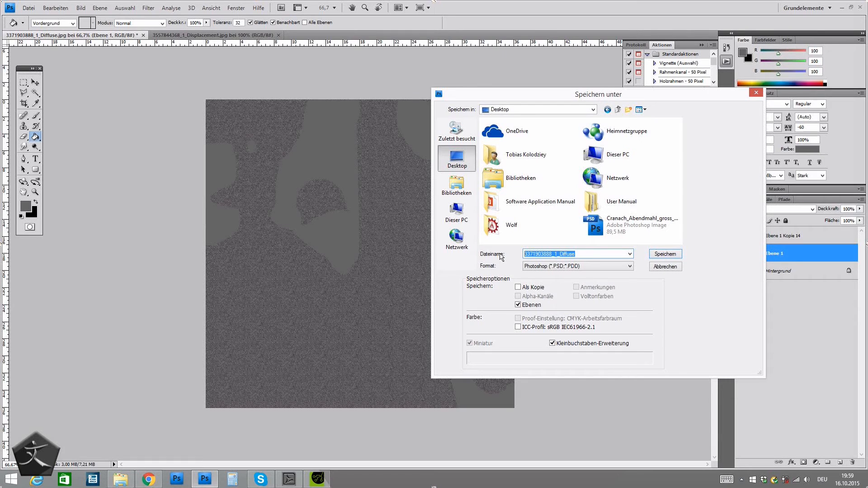
text(Test)
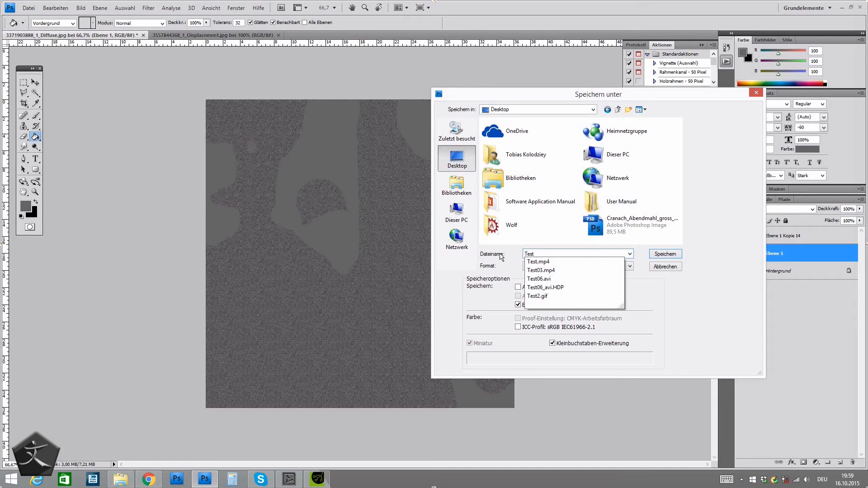
text(Gorilla_Disp)
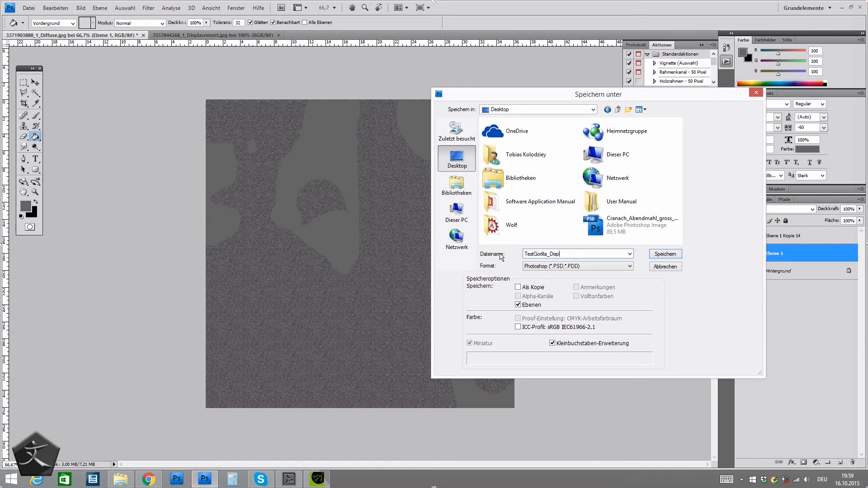
text(lacement)
click(577, 266)
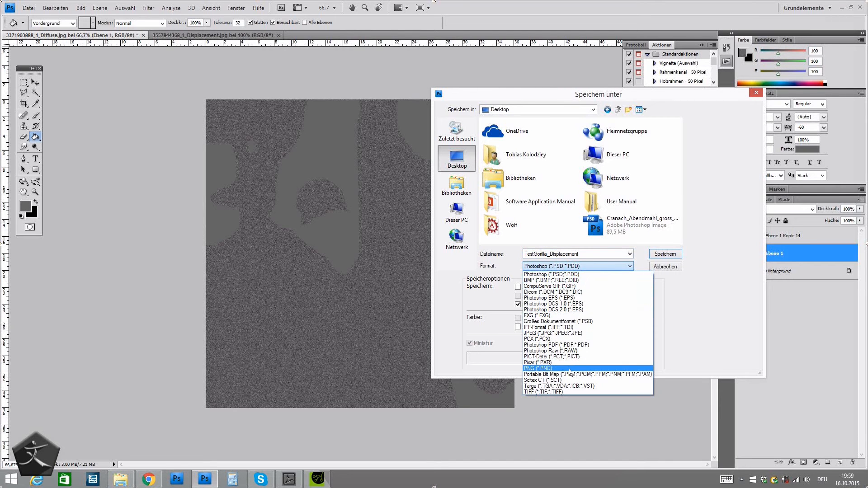
click(570, 371)
click(665, 255)
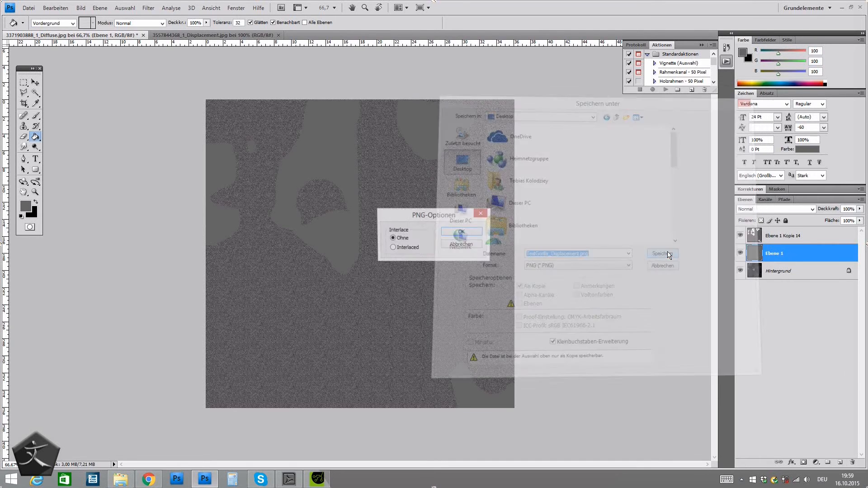
click(450, 232)
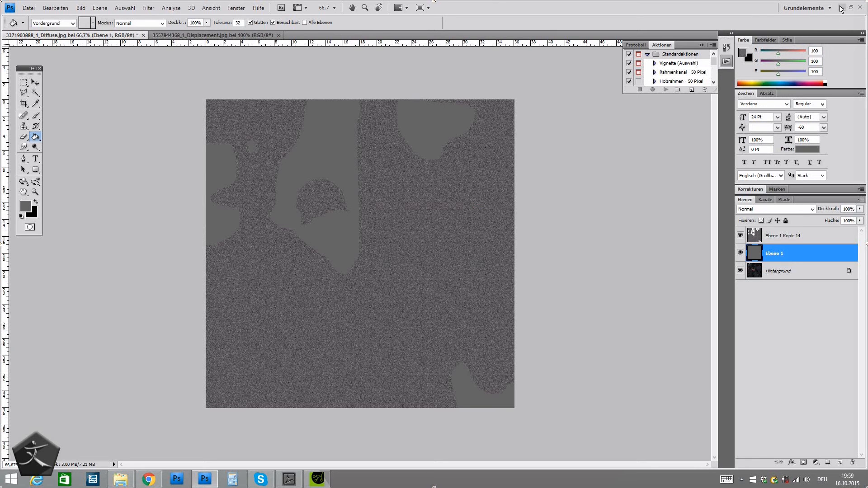
Switch to iClone and load TestGorilla_Displacement from the Desktop into the gorilla's Displacement channel as a grayscale height map.
click(841, 8)
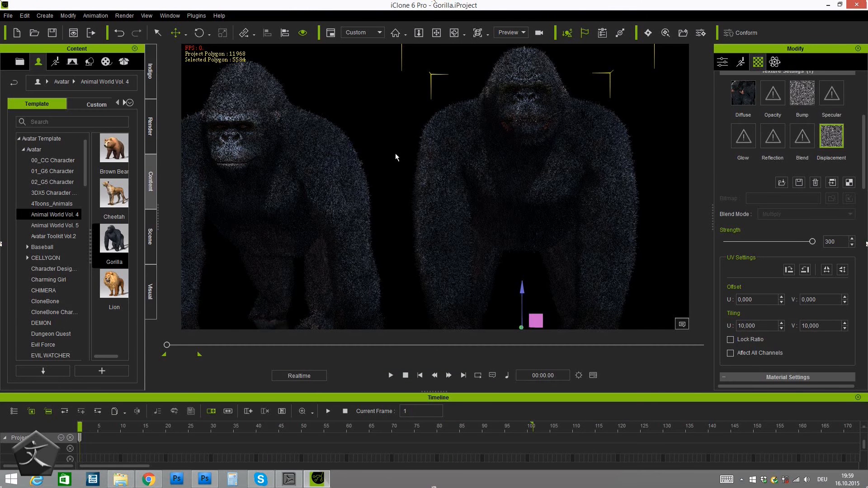
double_click(834, 140)
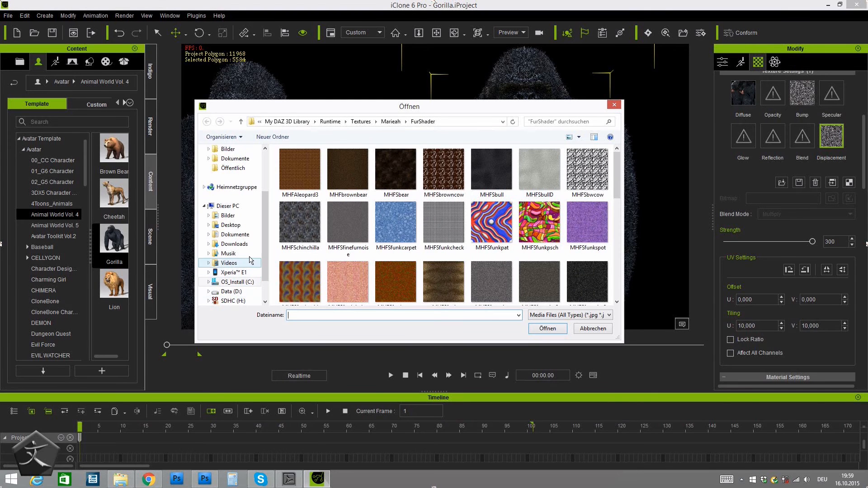
click(230, 226)
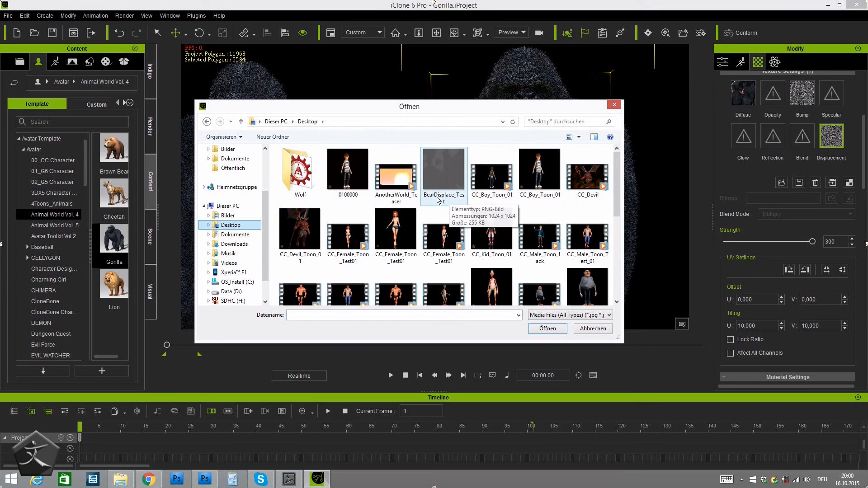
drag(616, 172, 621, 266)
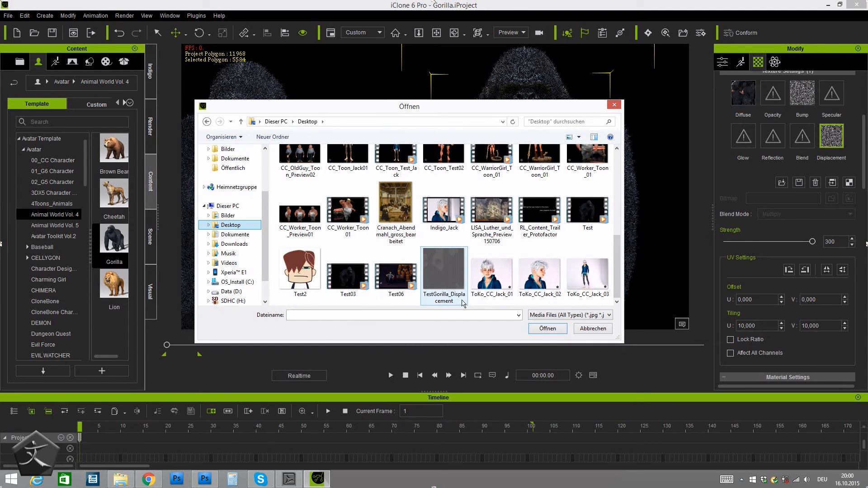
click(446, 276)
click(549, 329)
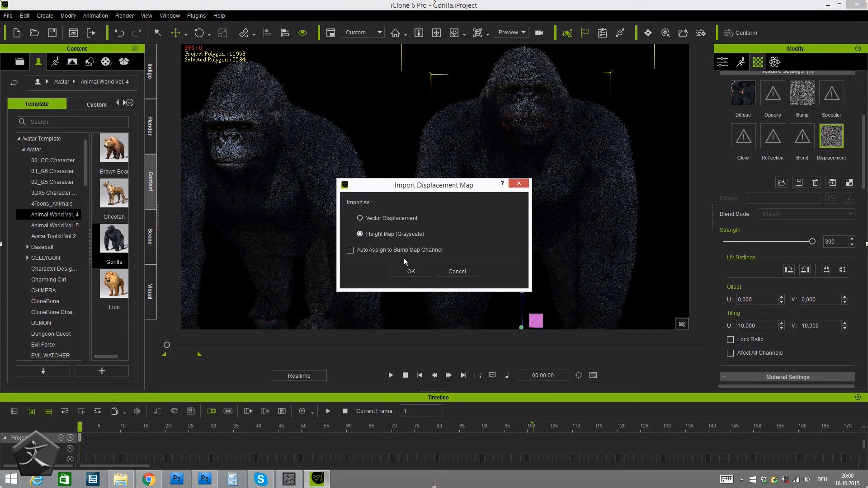
click(409, 273)
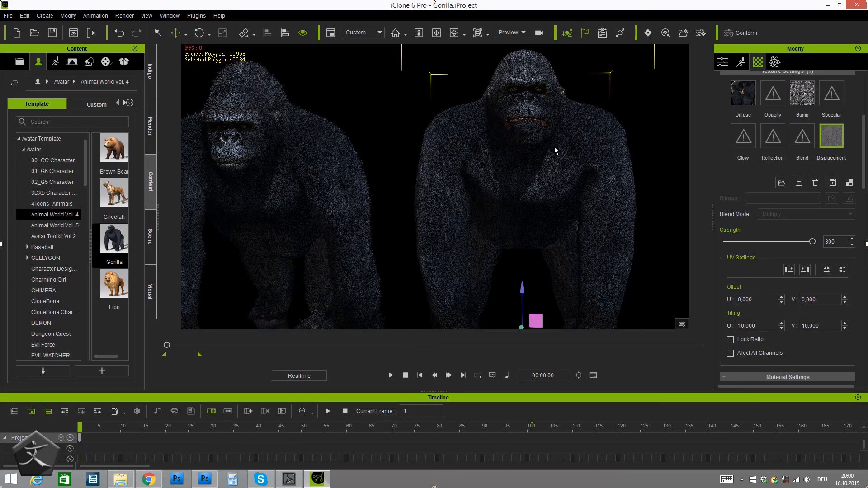
Set the displacement map's U tiling to 20.
right_drag(558, 187, 528, 228)
scroll(378, 195, up, 5)
scroll(594, 204, down, 4)
middle_drag(523, 213, 489, 165)
mouse_move(530, 197)
right_down()
mouse_move(375, 194)
mouse_move(541, 220)
mouse_move(518, 199)
right_up()
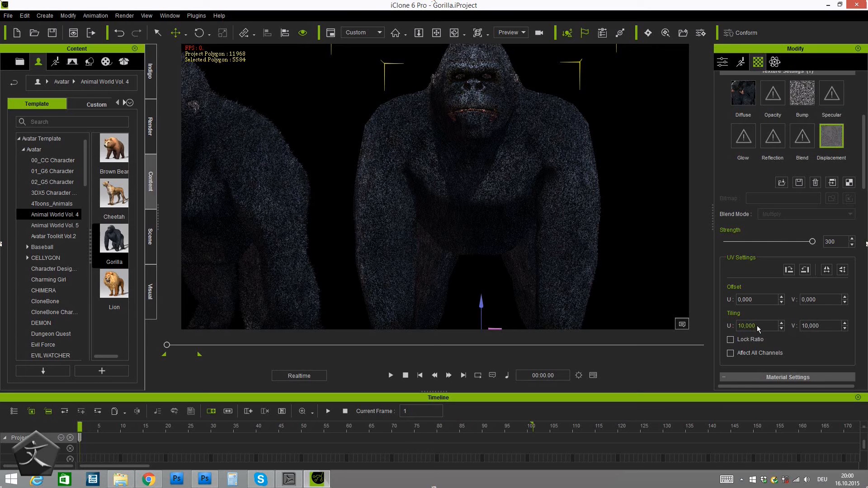
drag(757, 325, 720, 327)
text(20)
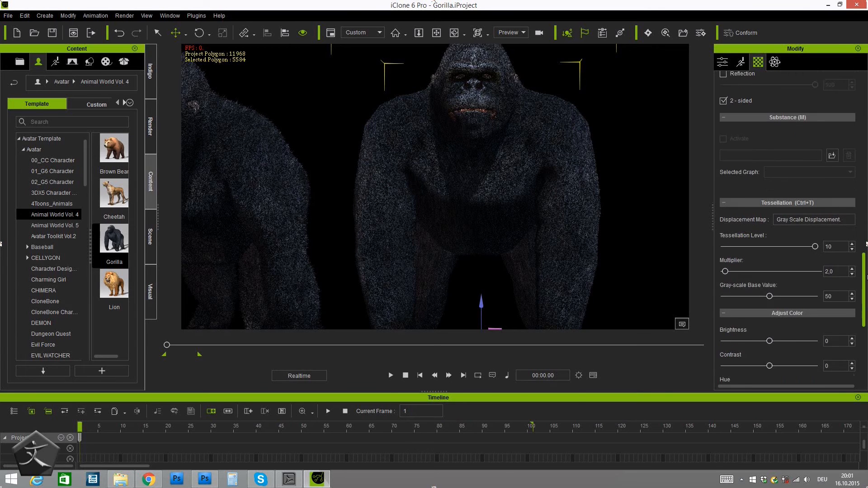
Raise the tessellation Multiplier to 8.7 and check the gorilla's face and fur from the side and front.
drag(867, 273, 867, 283)
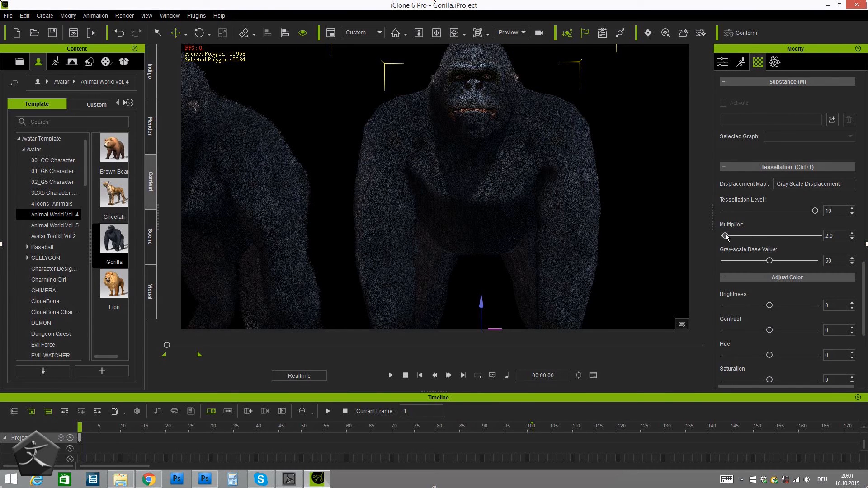
drag(725, 236, 733, 235)
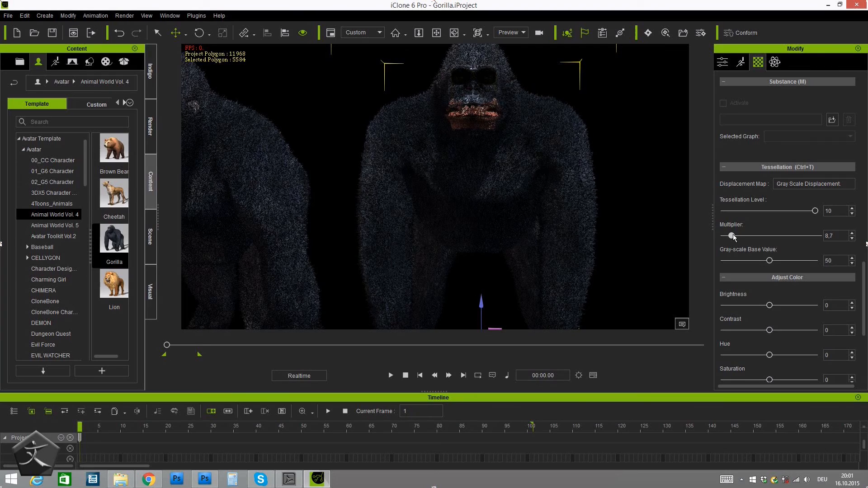
right_drag(579, 172, 368, 108)
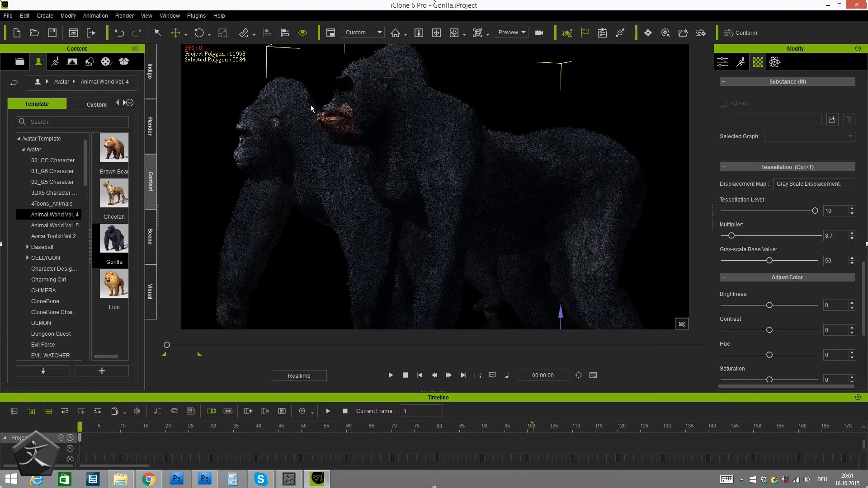
right_drag(334, 177, 594, 192)
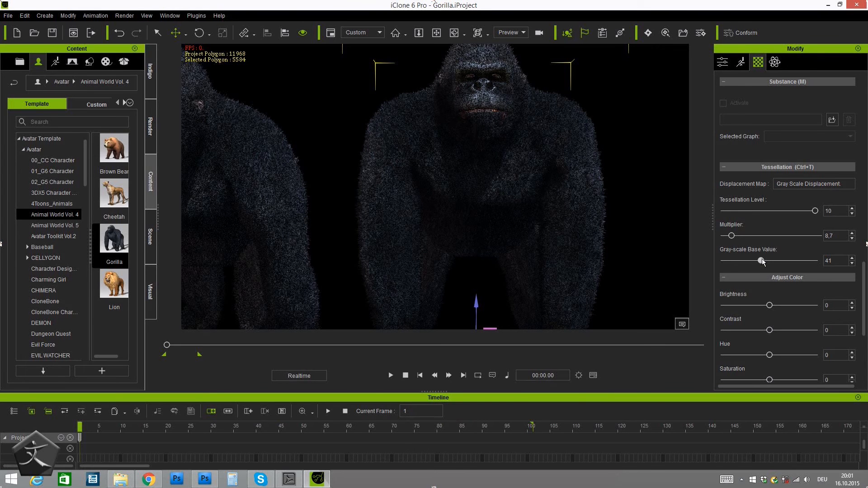
Lower the tessellation Gray-scale Base Value to 38 while checking the gorilla's face and shoulder fur in close-up.
drag(762, 261, 763, 262)
right_drag(454, 172, 504, 175)
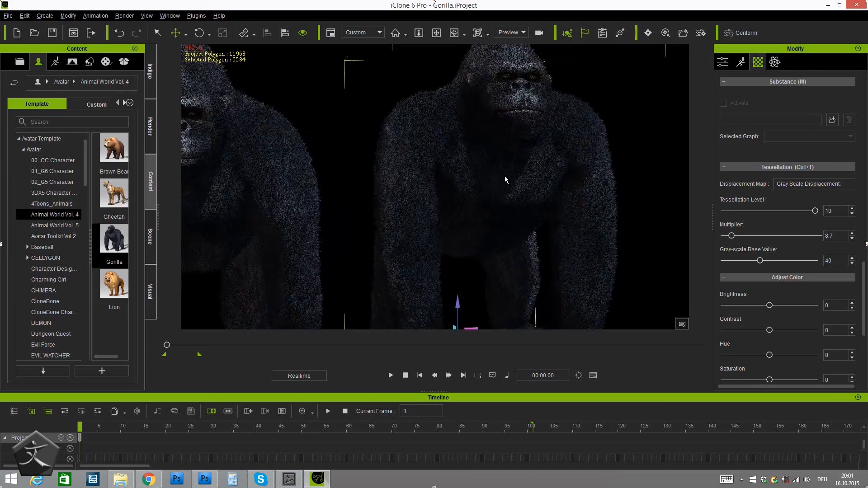
scroll(504, 175, up, 3)
scroll(520, 170, up, 3)
middle_drag(538, 159, 507, 244)
middle_drag(566, 158, 547, 231)
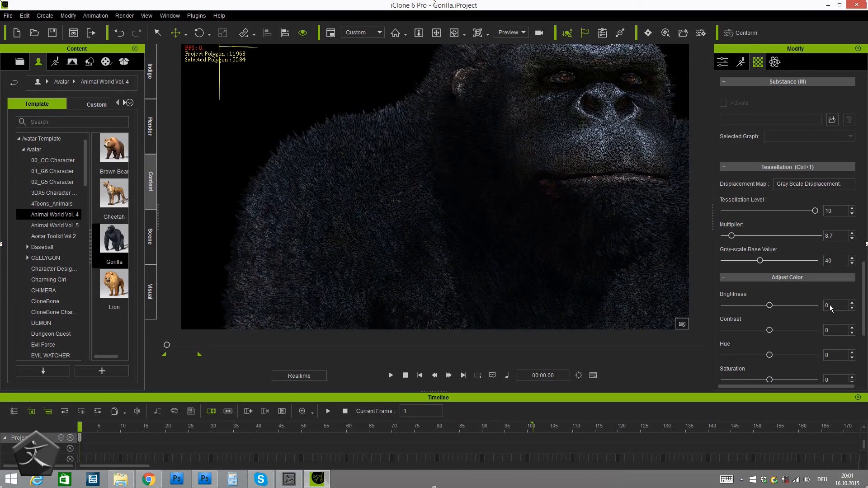
drag(759, 261, 758, 261)
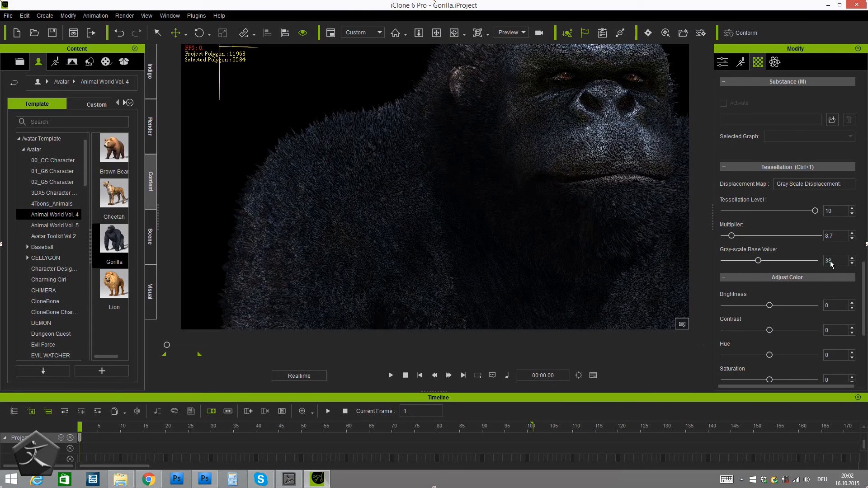
Examine the gorilla's face and shoulder fur up close, and compare both gorillas at full height.
right_drag(521, 236, 498, 238)
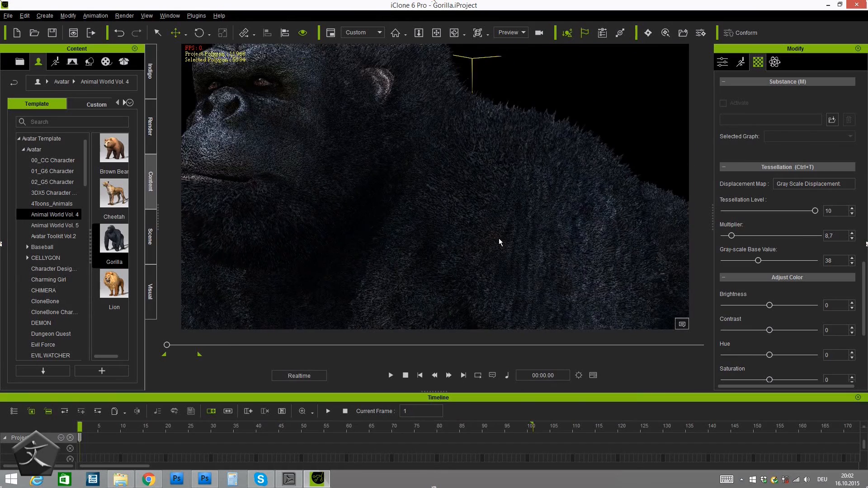
scroll(498, 238, down, 4)
right_drag(446, 262, 521, 241)
scroll(484, 246, down, 2)
scroll(521, 242, up, 6)
middle_drag(577, 166, 498, 222)
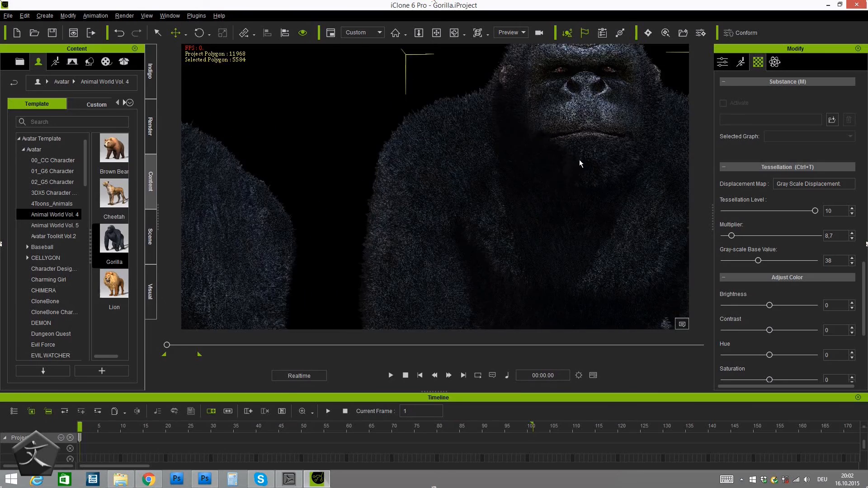
mouse_move(583, 190)
right_down()
mouse_move(416, 191)
mouse_move(565, 192)
right_up()
scroll(564, 190, down, 6)
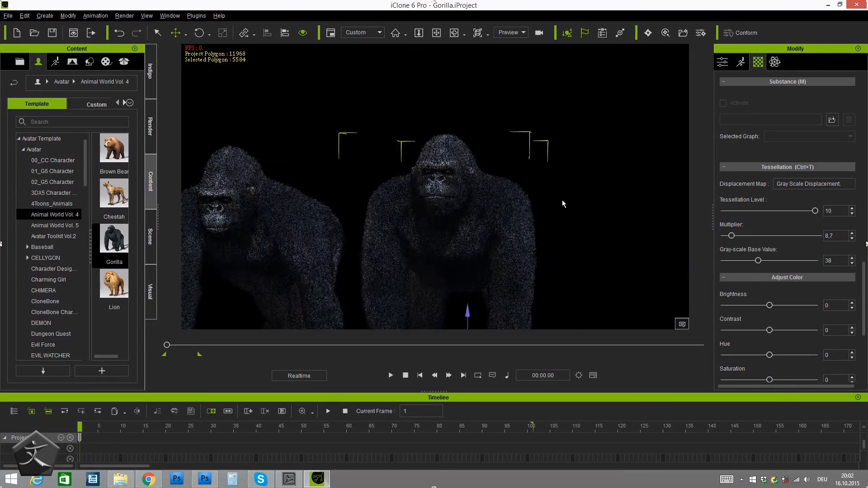
middle_drag(531, 184, 530, 185)
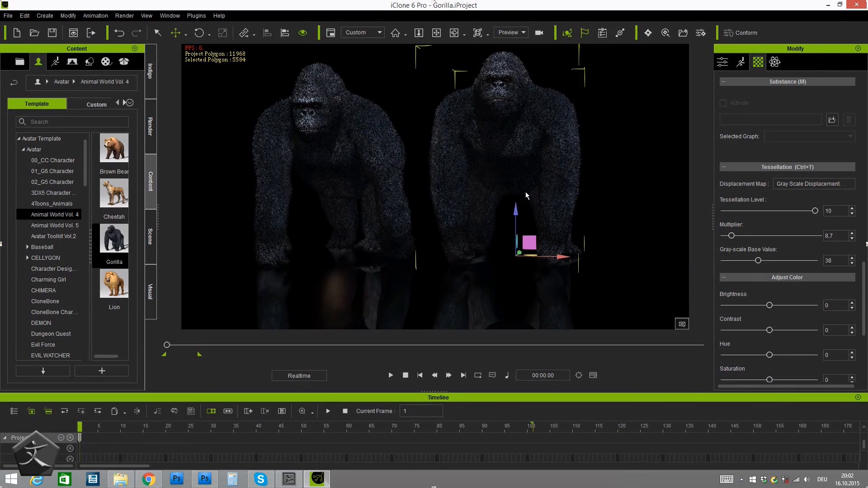
right_drag(449, 226, 470, 234)
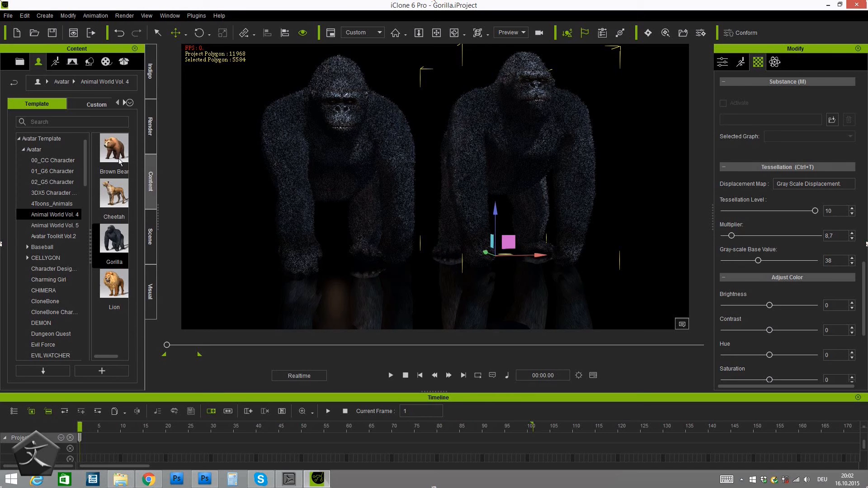
Apply the Walk motion from the Animal World Vol. 4 Gorilla motions to the selected gorilla.
click(55, 62)
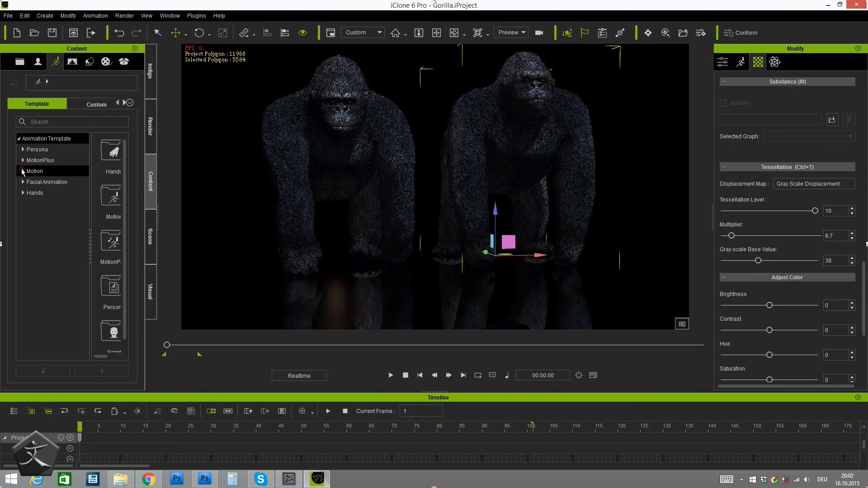
drag(85, 159, 88, 174)
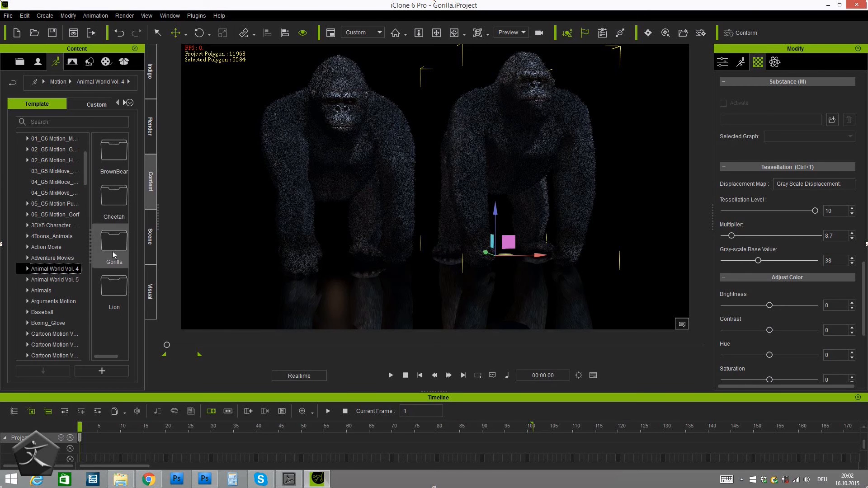
drag(122, 164, 129, 281)
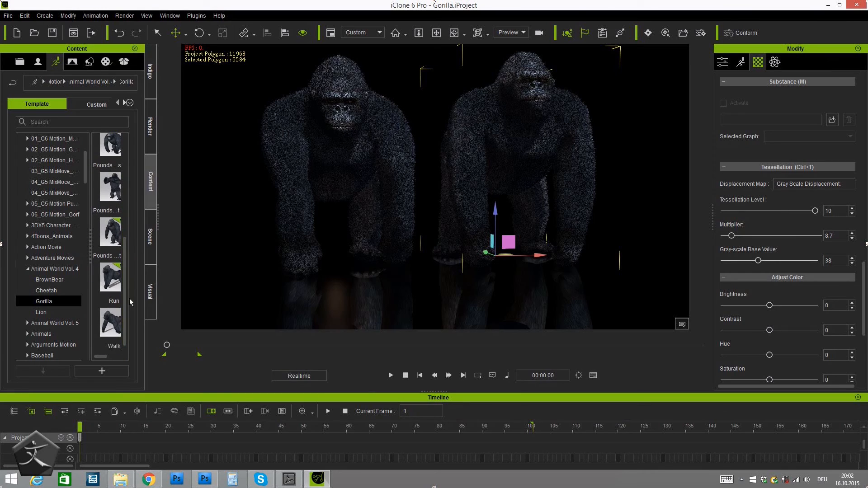
double_click(113, 329)
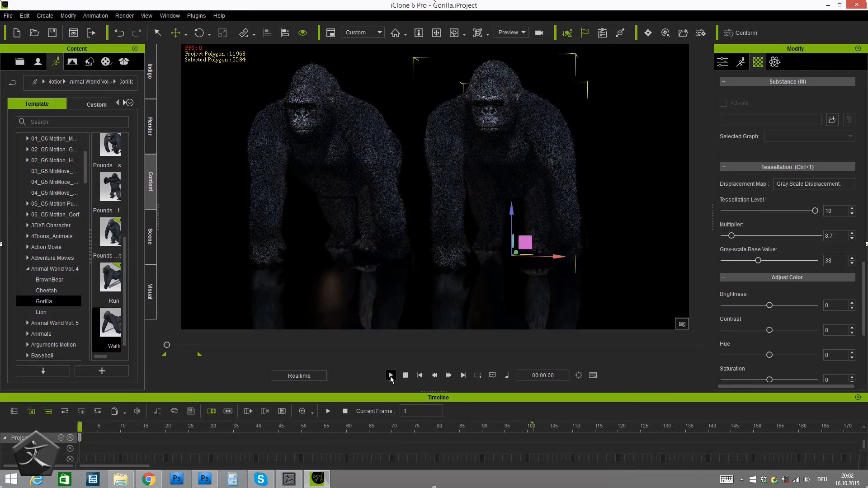
Play the walk animation in a continuous loop and open the video render settings.
click(391, 376)
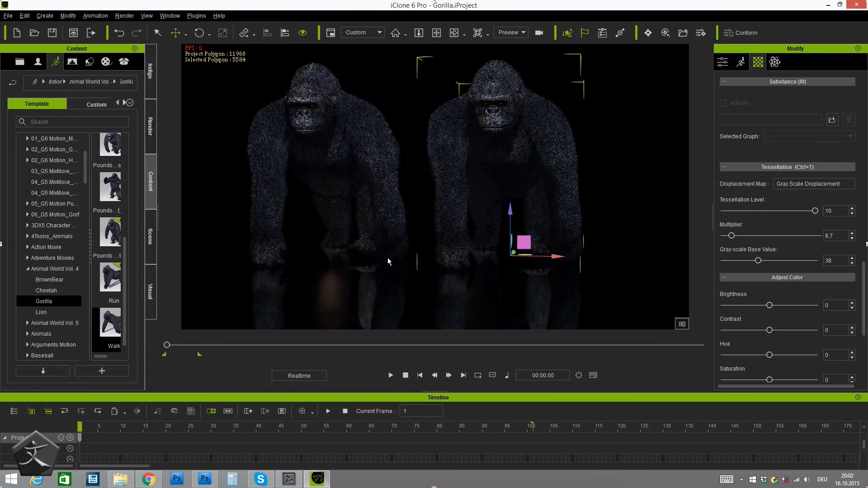
click(478, 376)
click(390, 375)
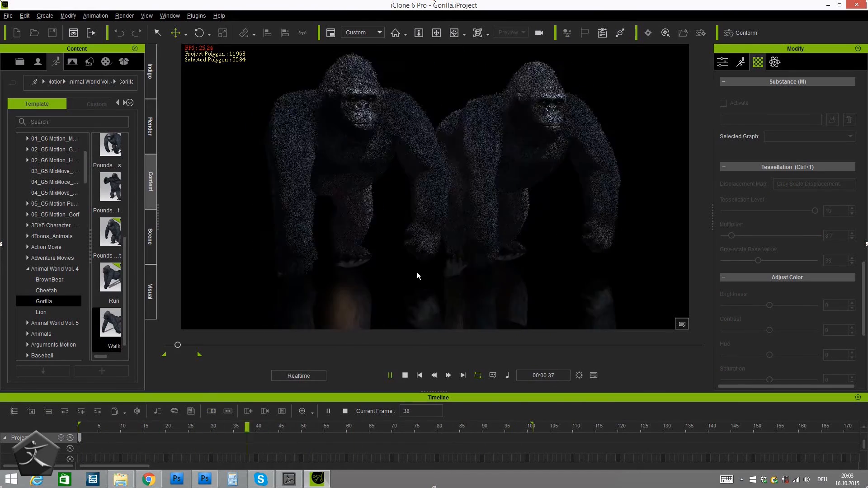
click(151, 129)
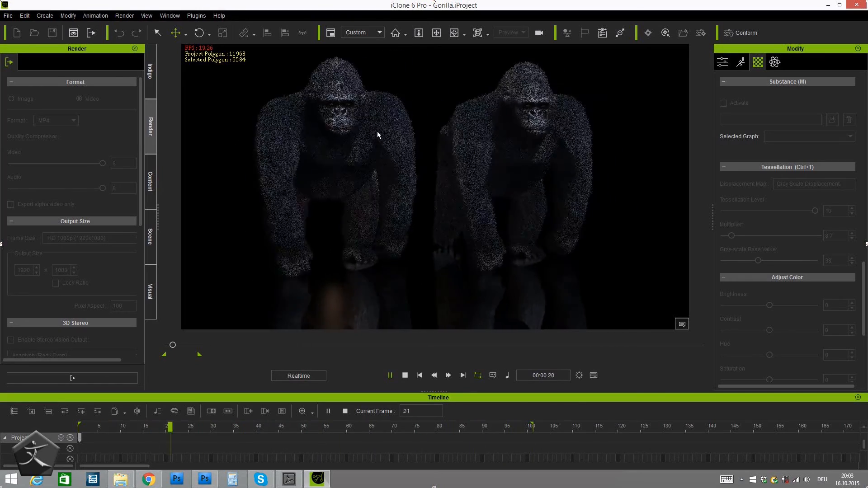
Stop the walk animation and choose the High (3 x 3) super sampling size for the final render.
scroll(137, 189, down, 3)
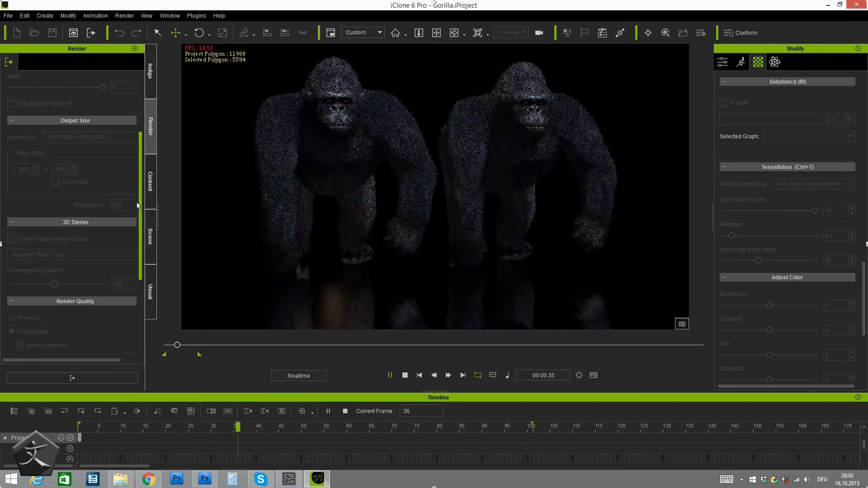
scroll(136, 189, down, 8)
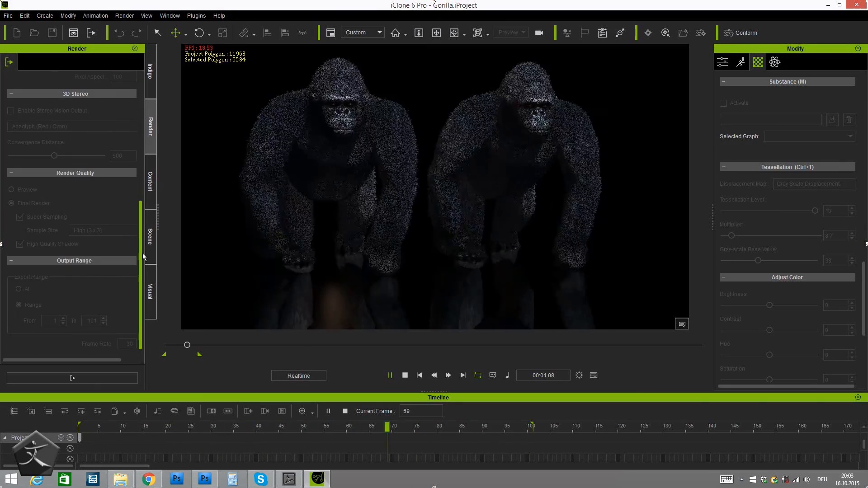
click(405, 376)
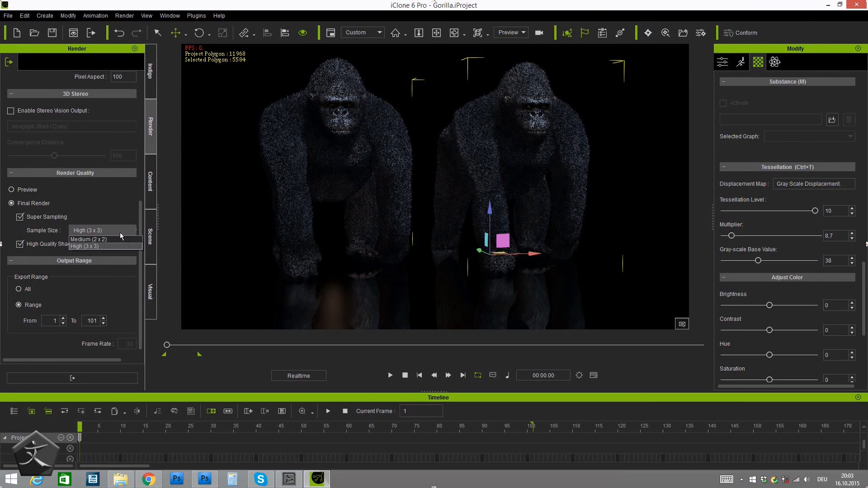
click(94, 231)
click(85, 246)
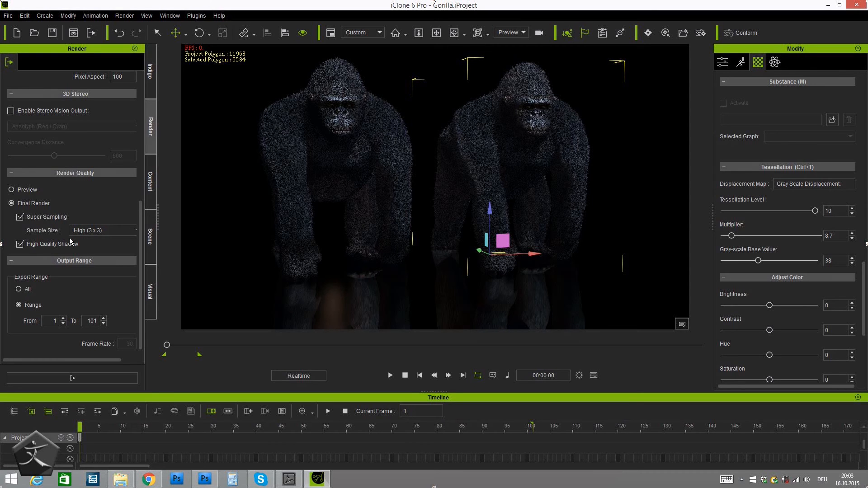
Switch to the Desktop folder in File Explorer and play the rendered gorilla video Test.
click(829, 5)
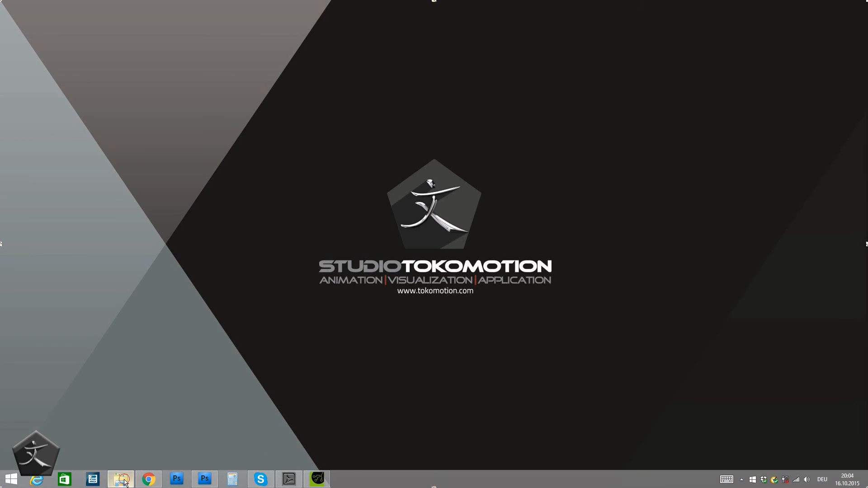
click(121, 480)
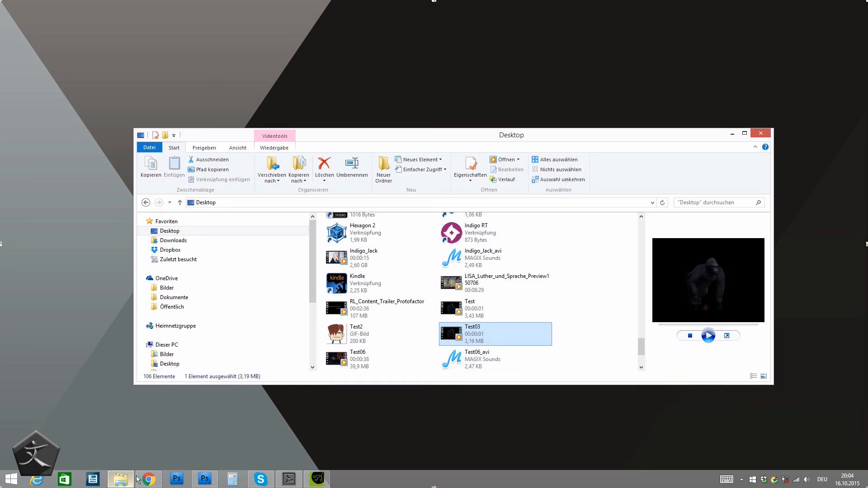
double_click(469, 309)
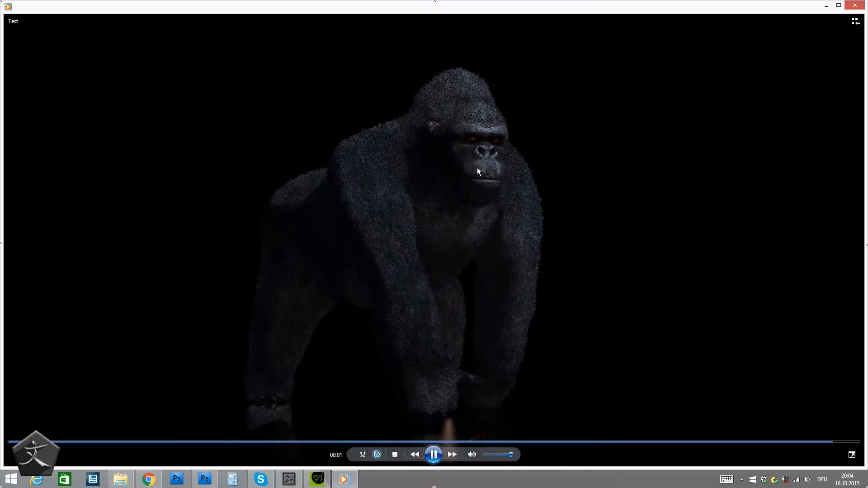
click(855, 7)
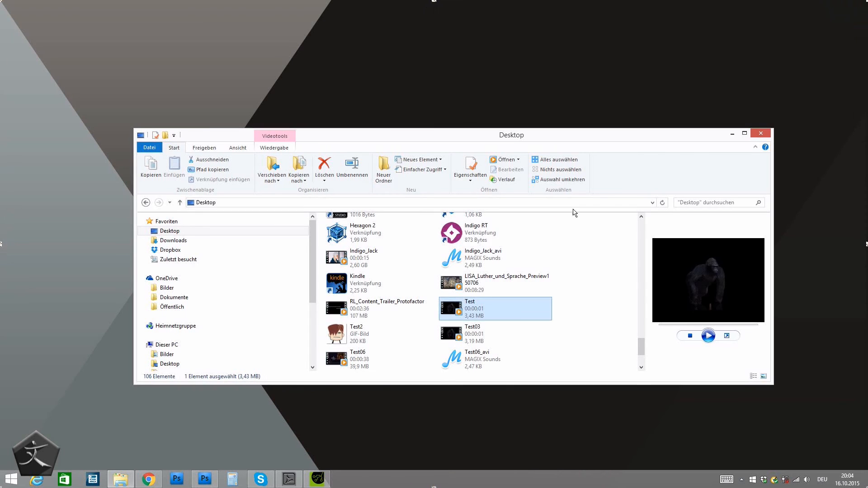
Play the rendered gorilla video Test03 and put the player and folder windows away.
double_click(468, 339)
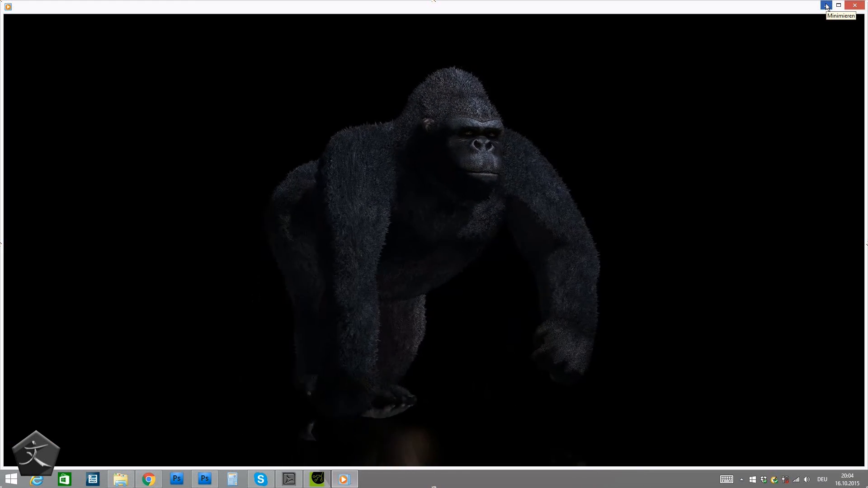
click(826, 6)
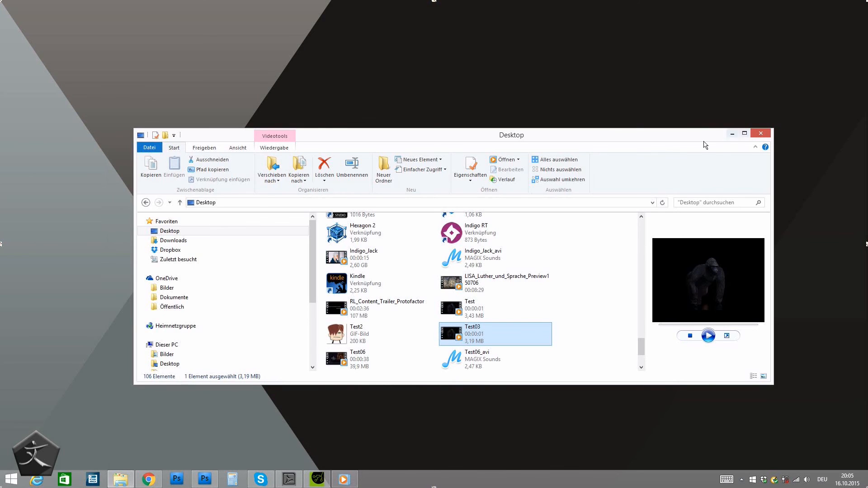
click(734, 134)
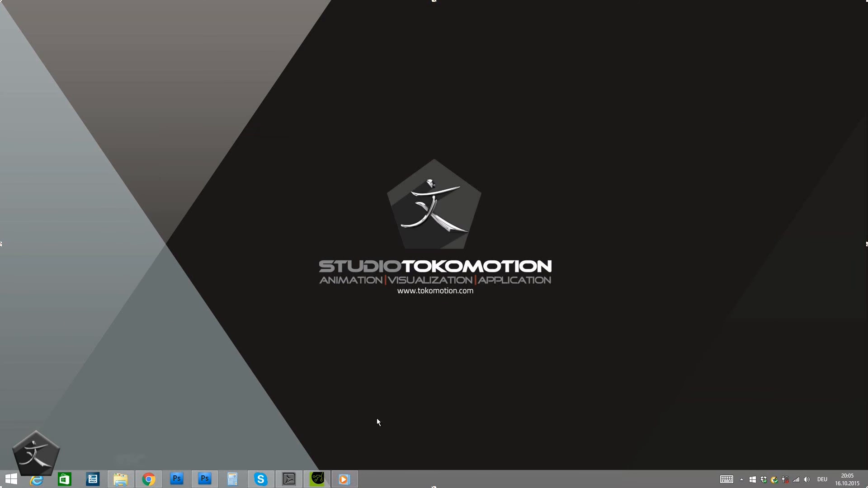
Return to iClone, reframe the two gorillas and start an Indigo RT render of the scene.
click(317, 480)
alt+drag(536, 220, 543, 241)
click(648, 36)
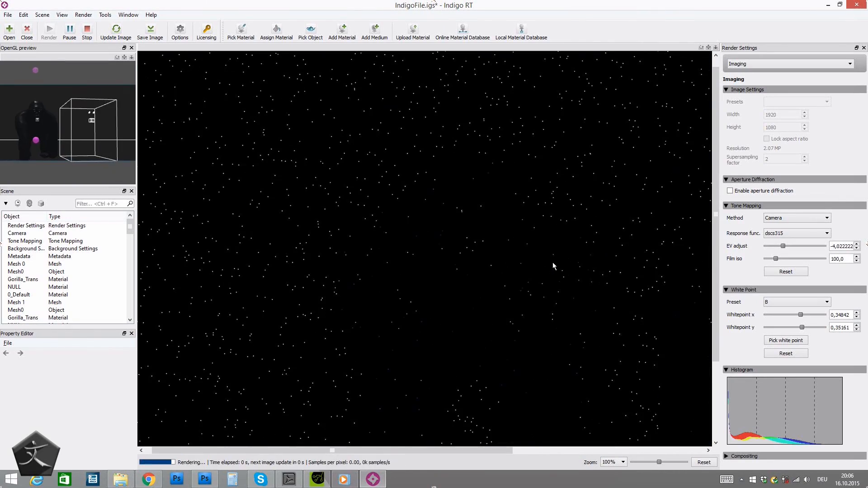
Brighten the Indigo render to EV adjust -1.9 and film ISO 191, and pick the white point from the background between the gorillas.
alt+drag(553, 264, 516, 217)
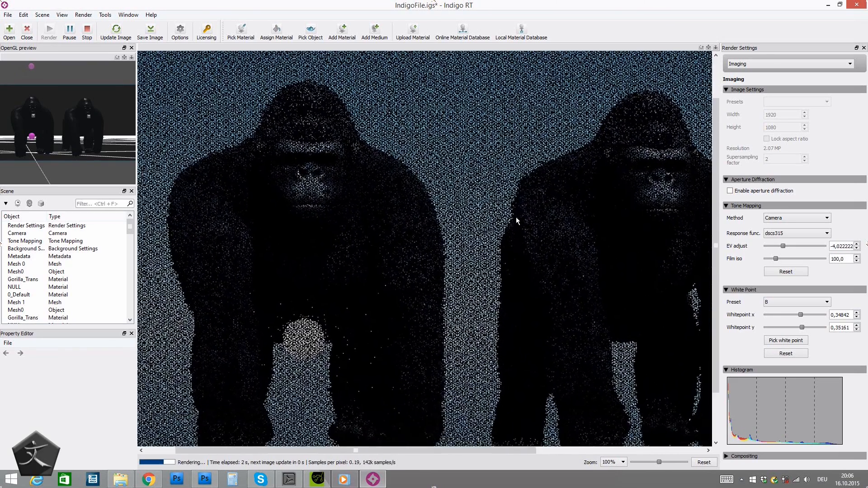
click(787, 246)
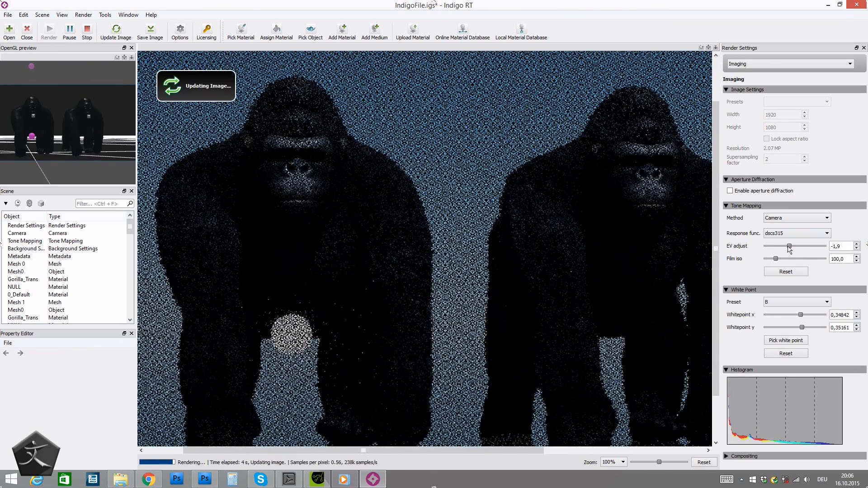
drag(777, 260, 787, 263)
click(786, 343)
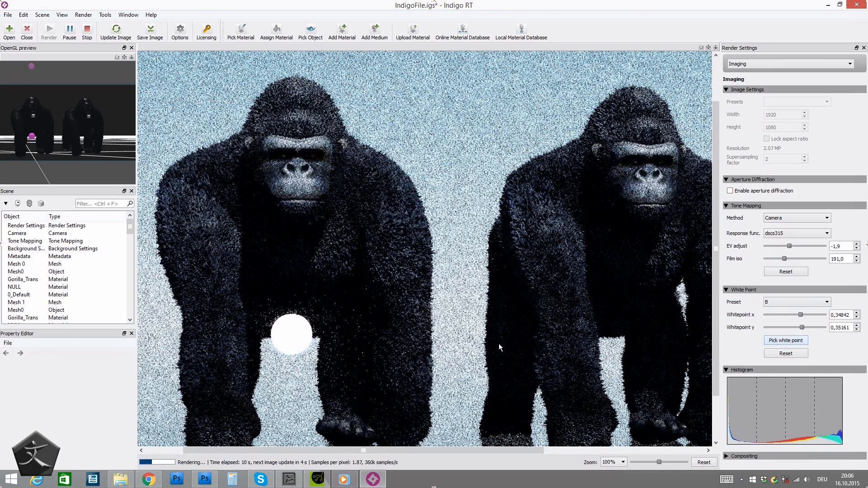
click(455, 338)
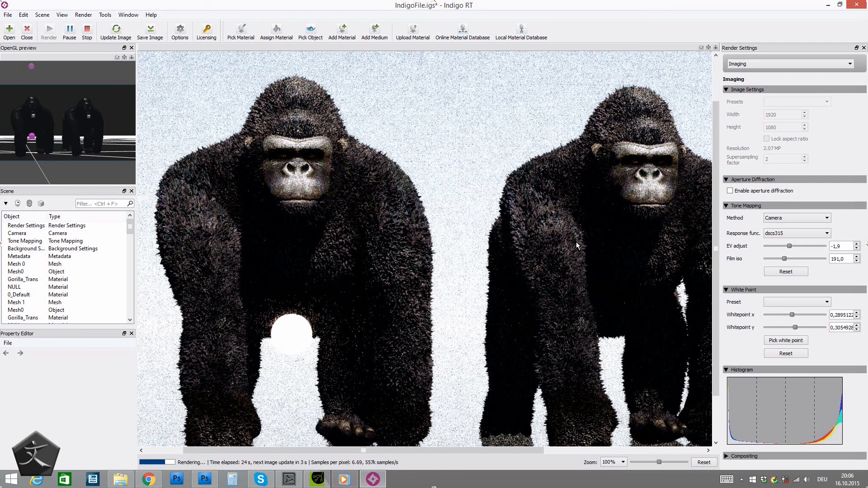
Close the Indigo RT render and lower the selected gorilla's tessellation Multiplier to 3.8 in iClone.
click(859, 6)
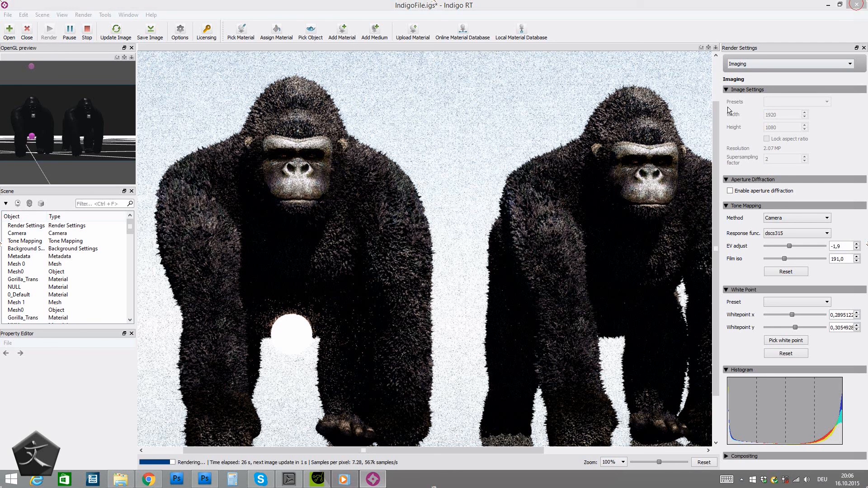
click(444, 258)
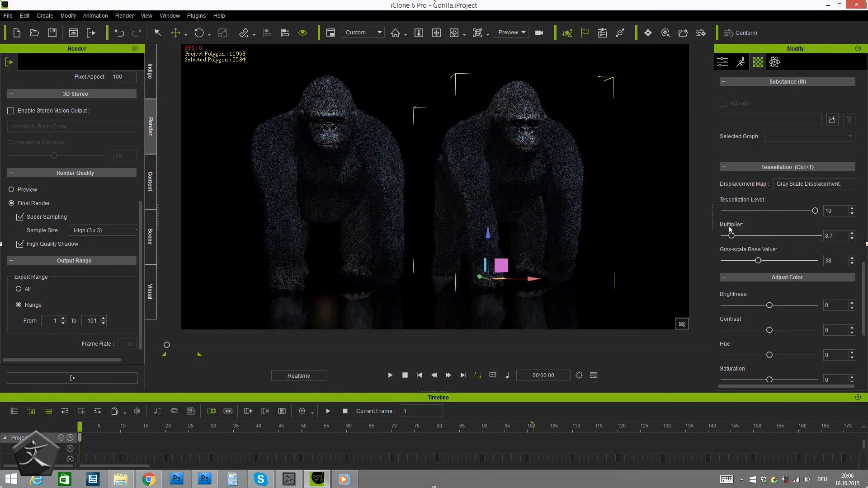
drag(834, 238, 823, 238)
drag(732, 236, 729, 237)
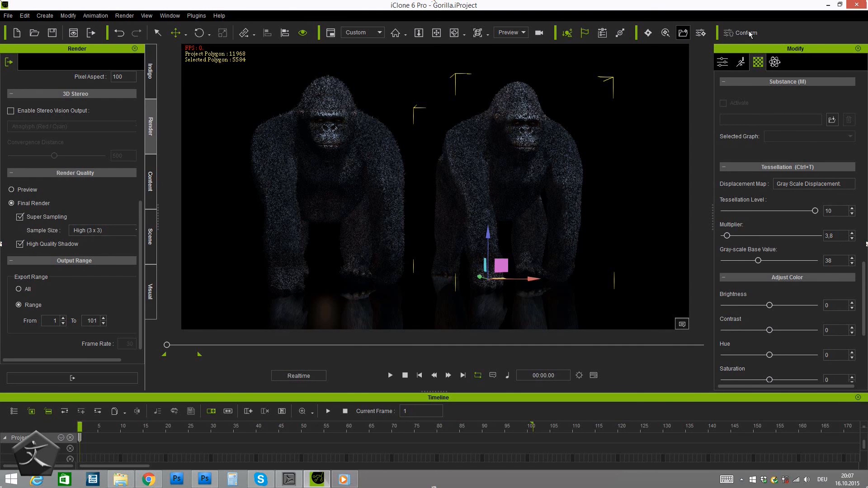
Render the scene in Indigo RT again with EV adjust -2.1, film ISO 187 and a white point picked from the background between the gorillas.
click(650, 38)
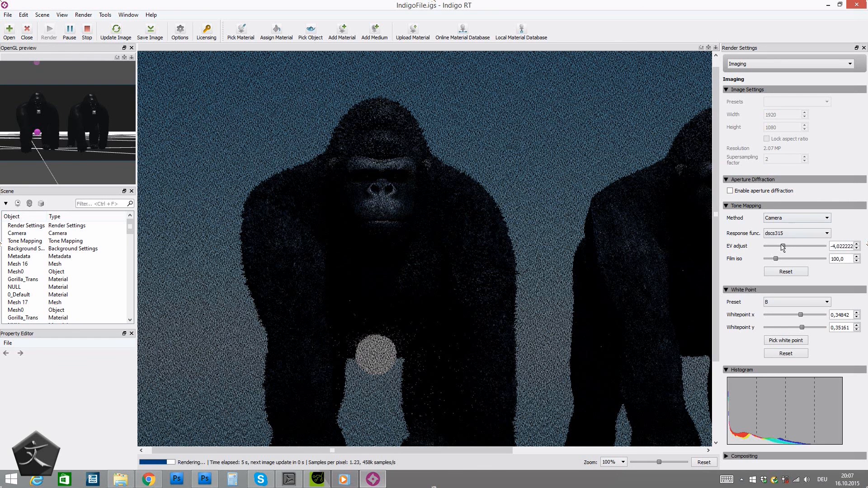
drag(783, 247, 784, 265)
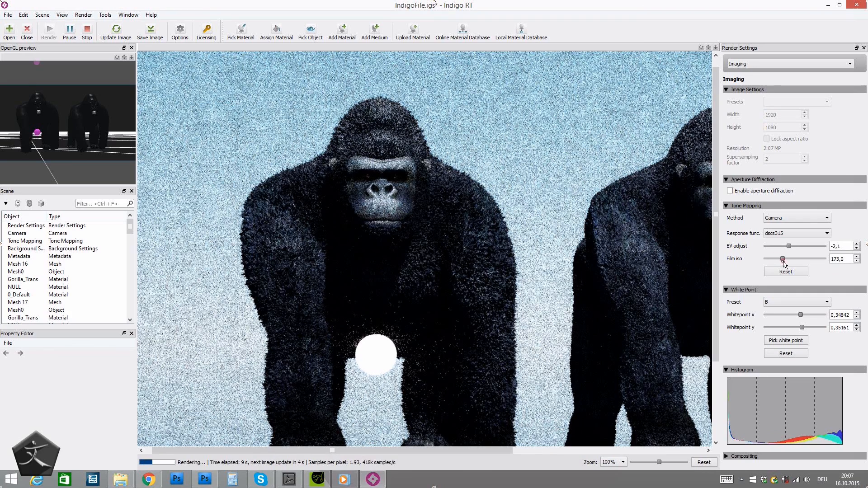
drag(784, 263, 786, 263)
click(787, 341)
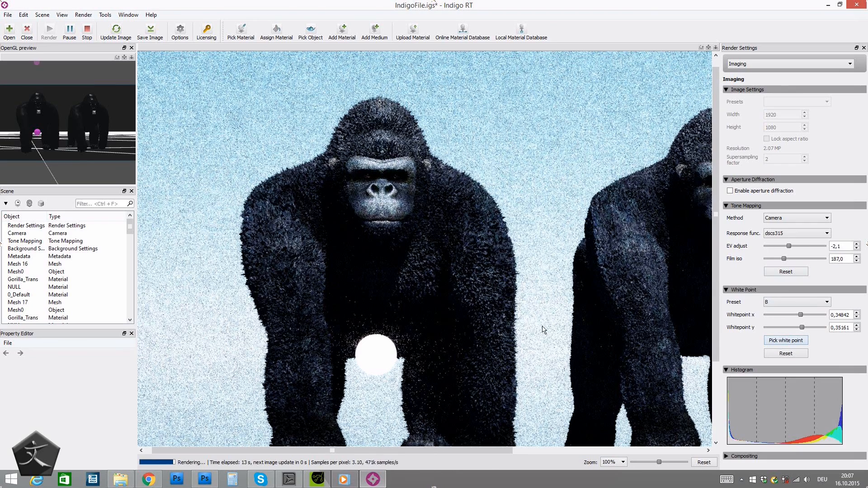
click(534, 344)
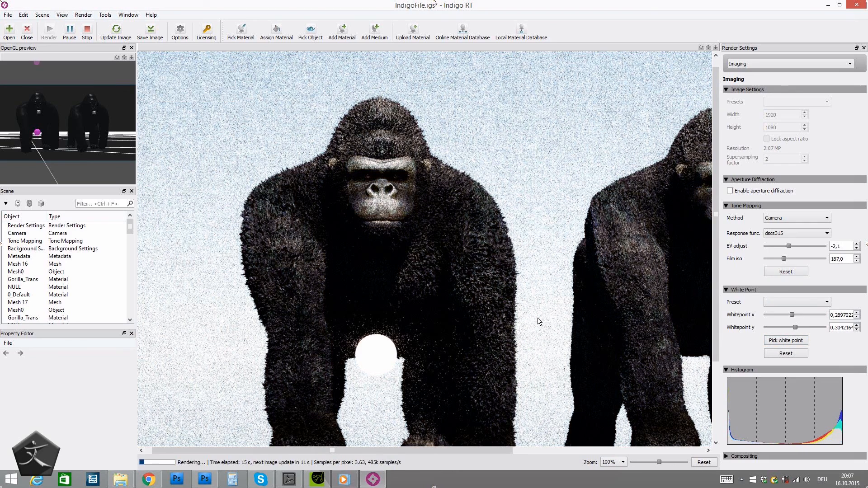
Compare the fur of both gorillas in the Indigo render up close and in the full image at 50% zoom.
drag(610, 316, 496, 286)
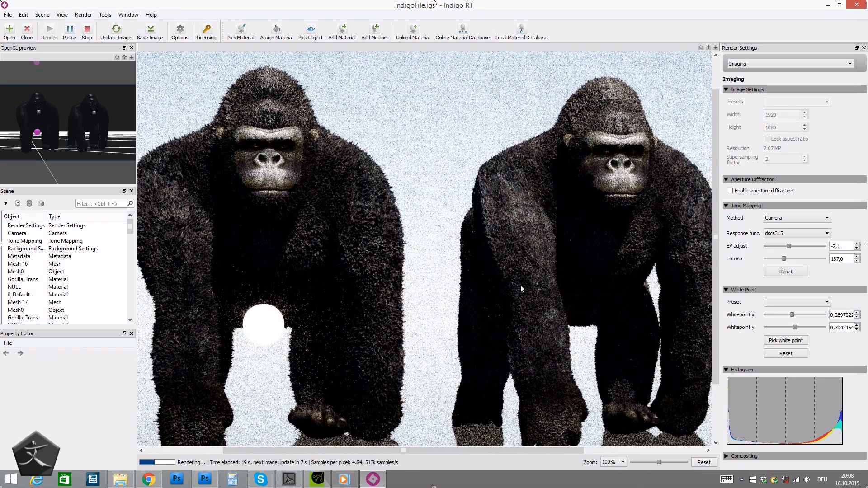
drag(605, 311, 601, 313)
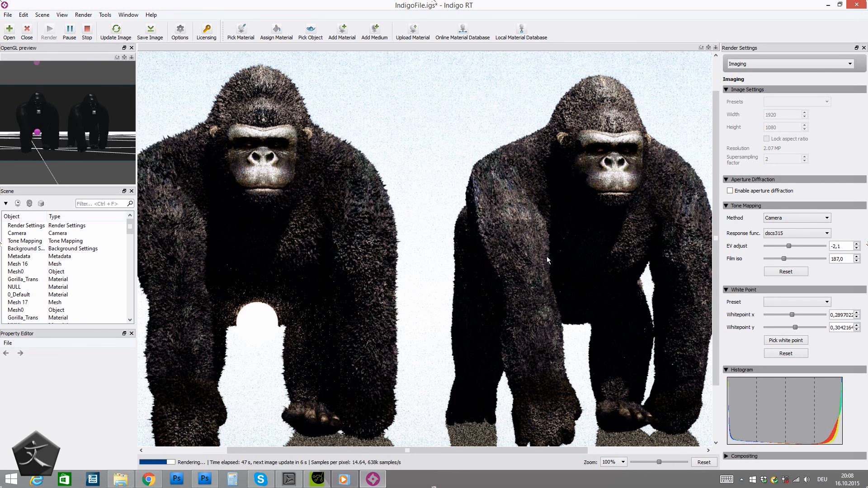
scroll(508, 272, down, 2)
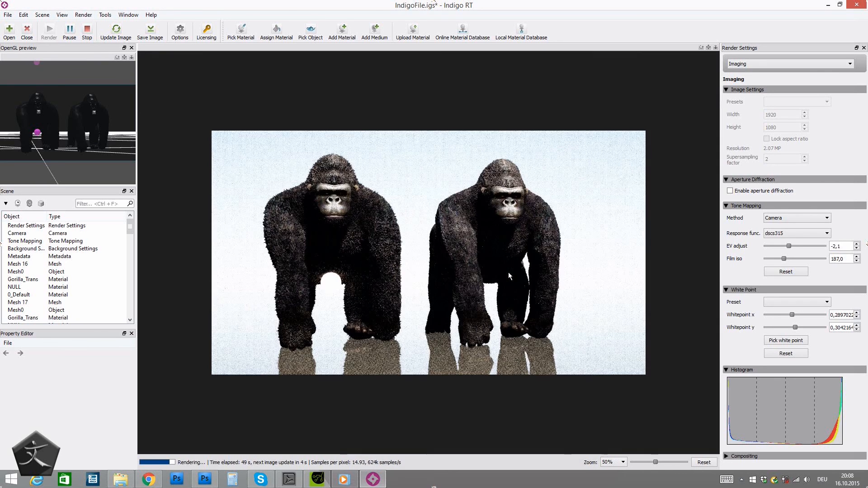